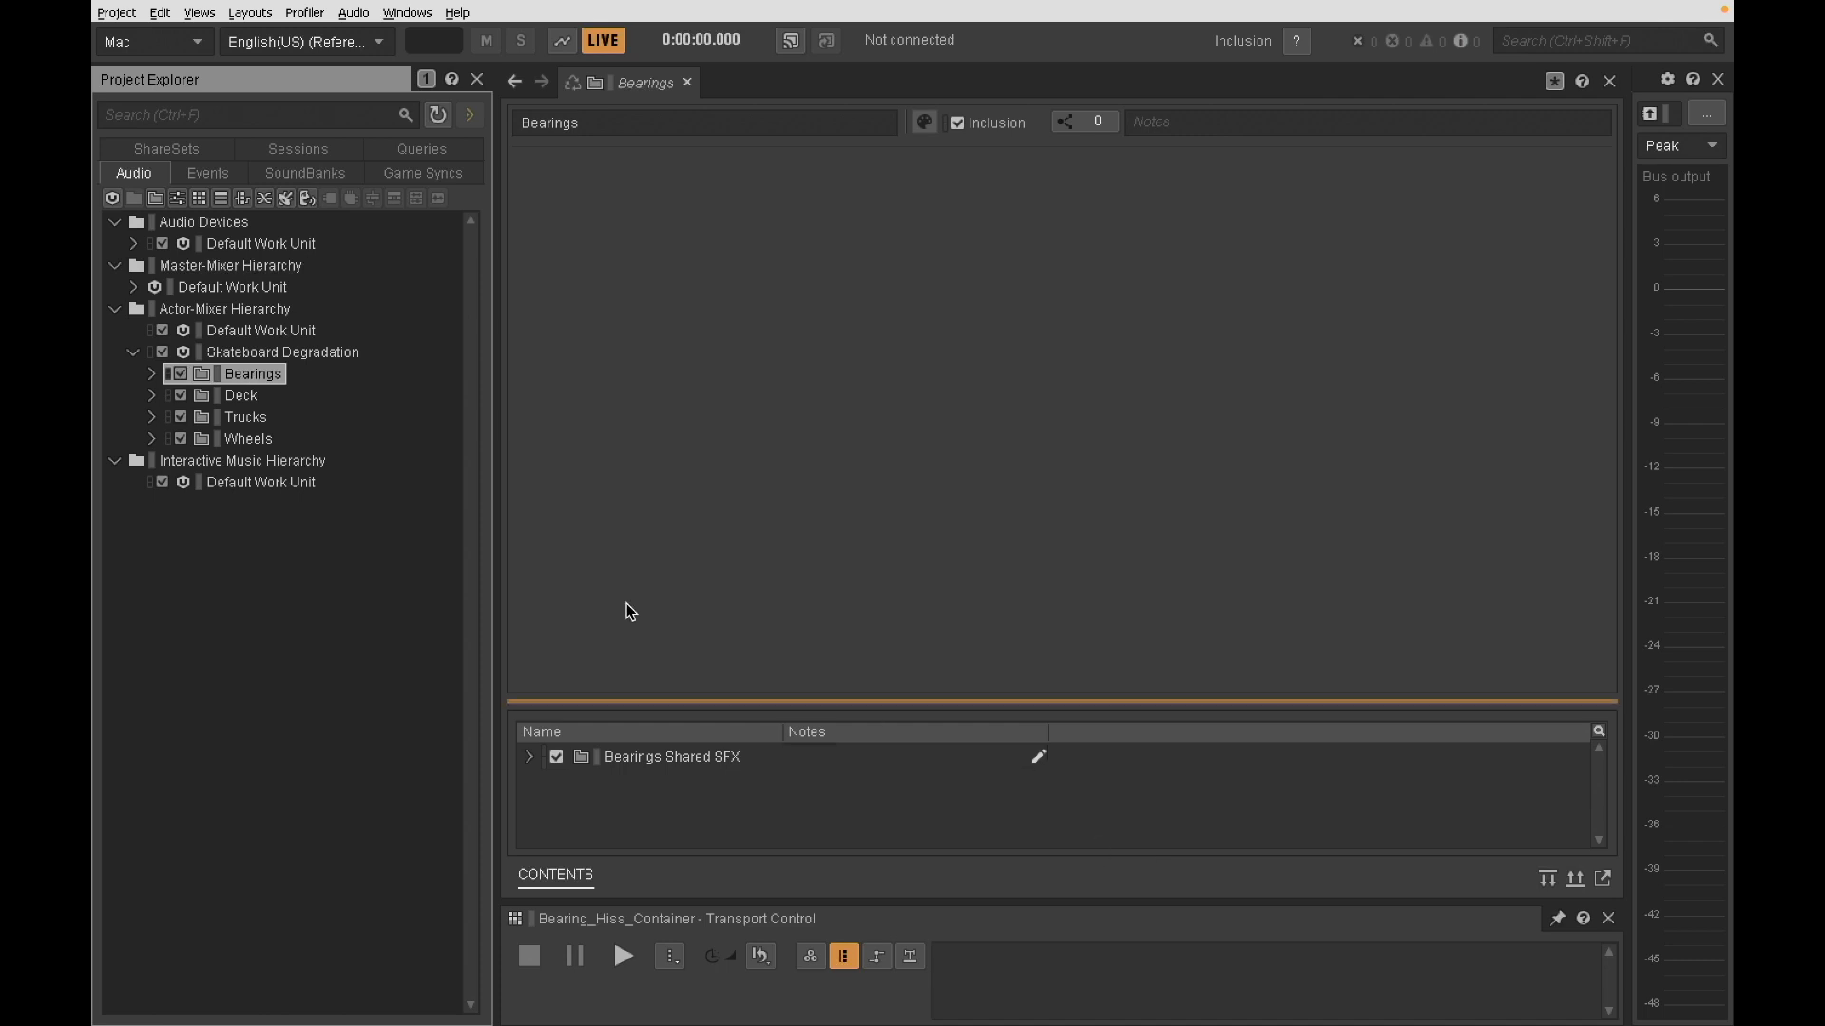
# - Open Bearing_Hiss_Container in the Bearings folder and show its Voice Pitch and Voice Volume RTPC curves together
pyautogui.click(152, 376)
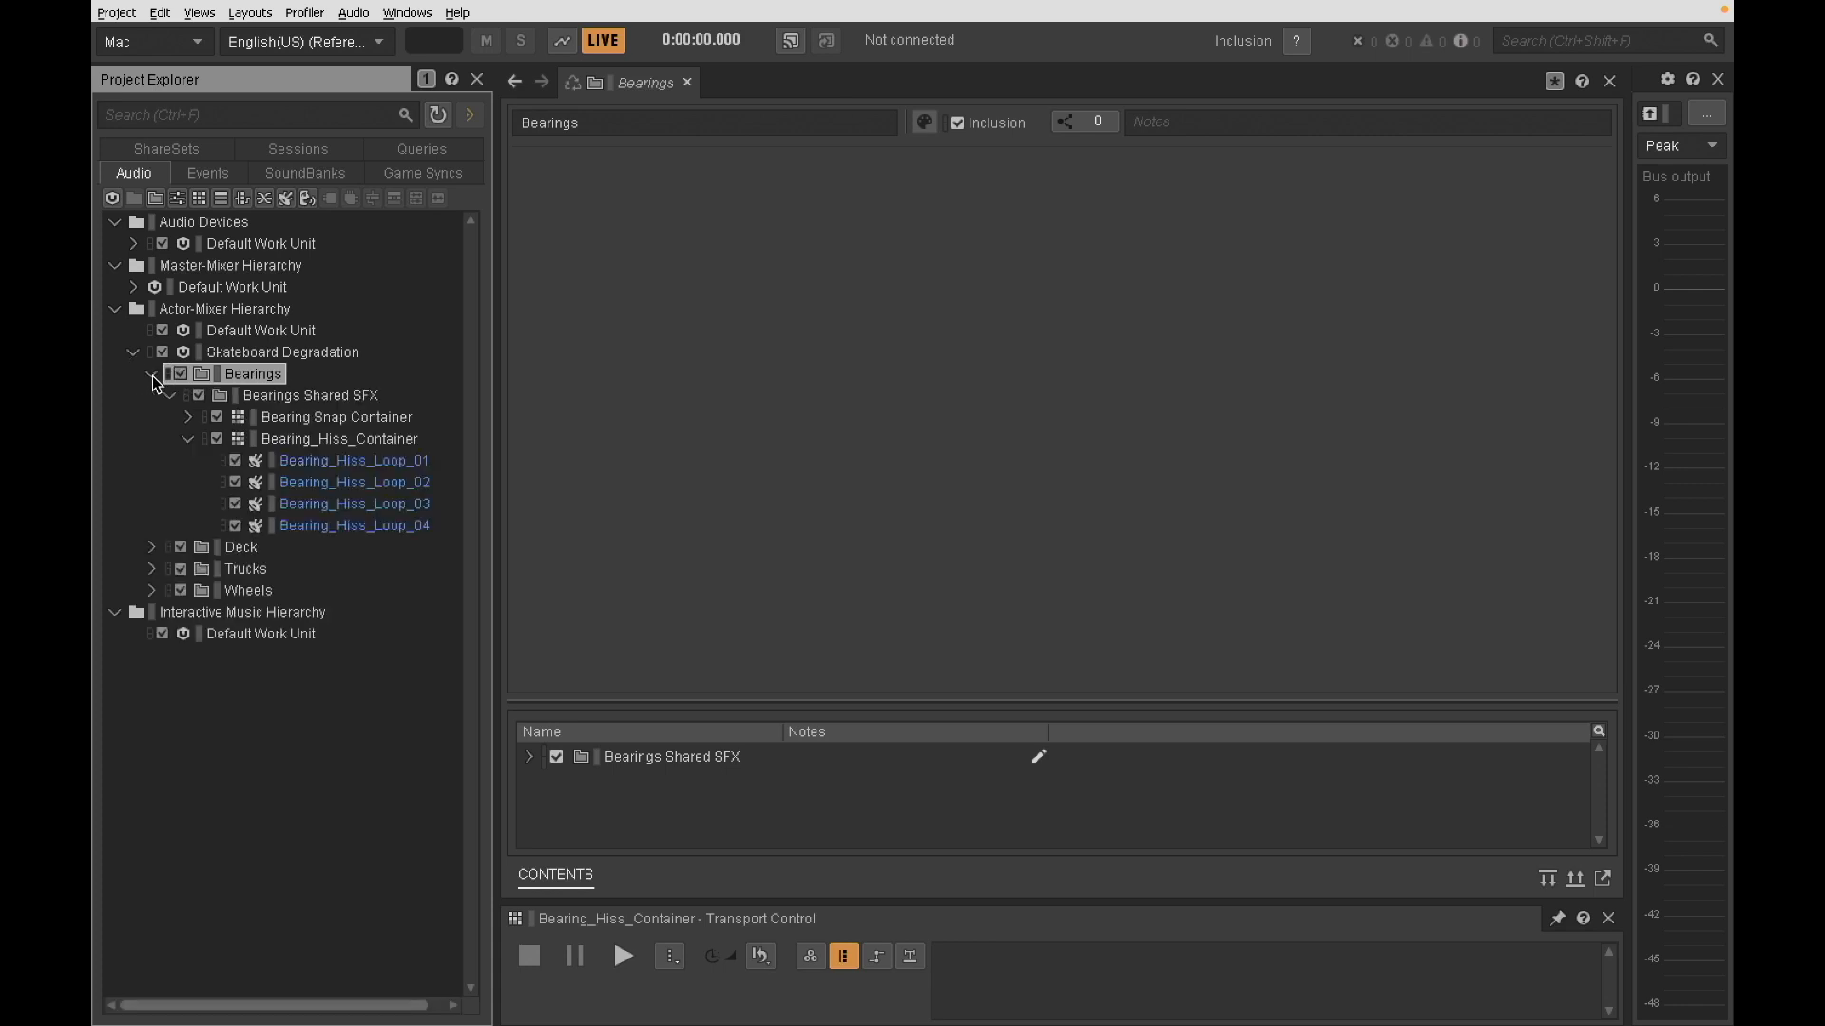
pyautogui.click(282, 437)
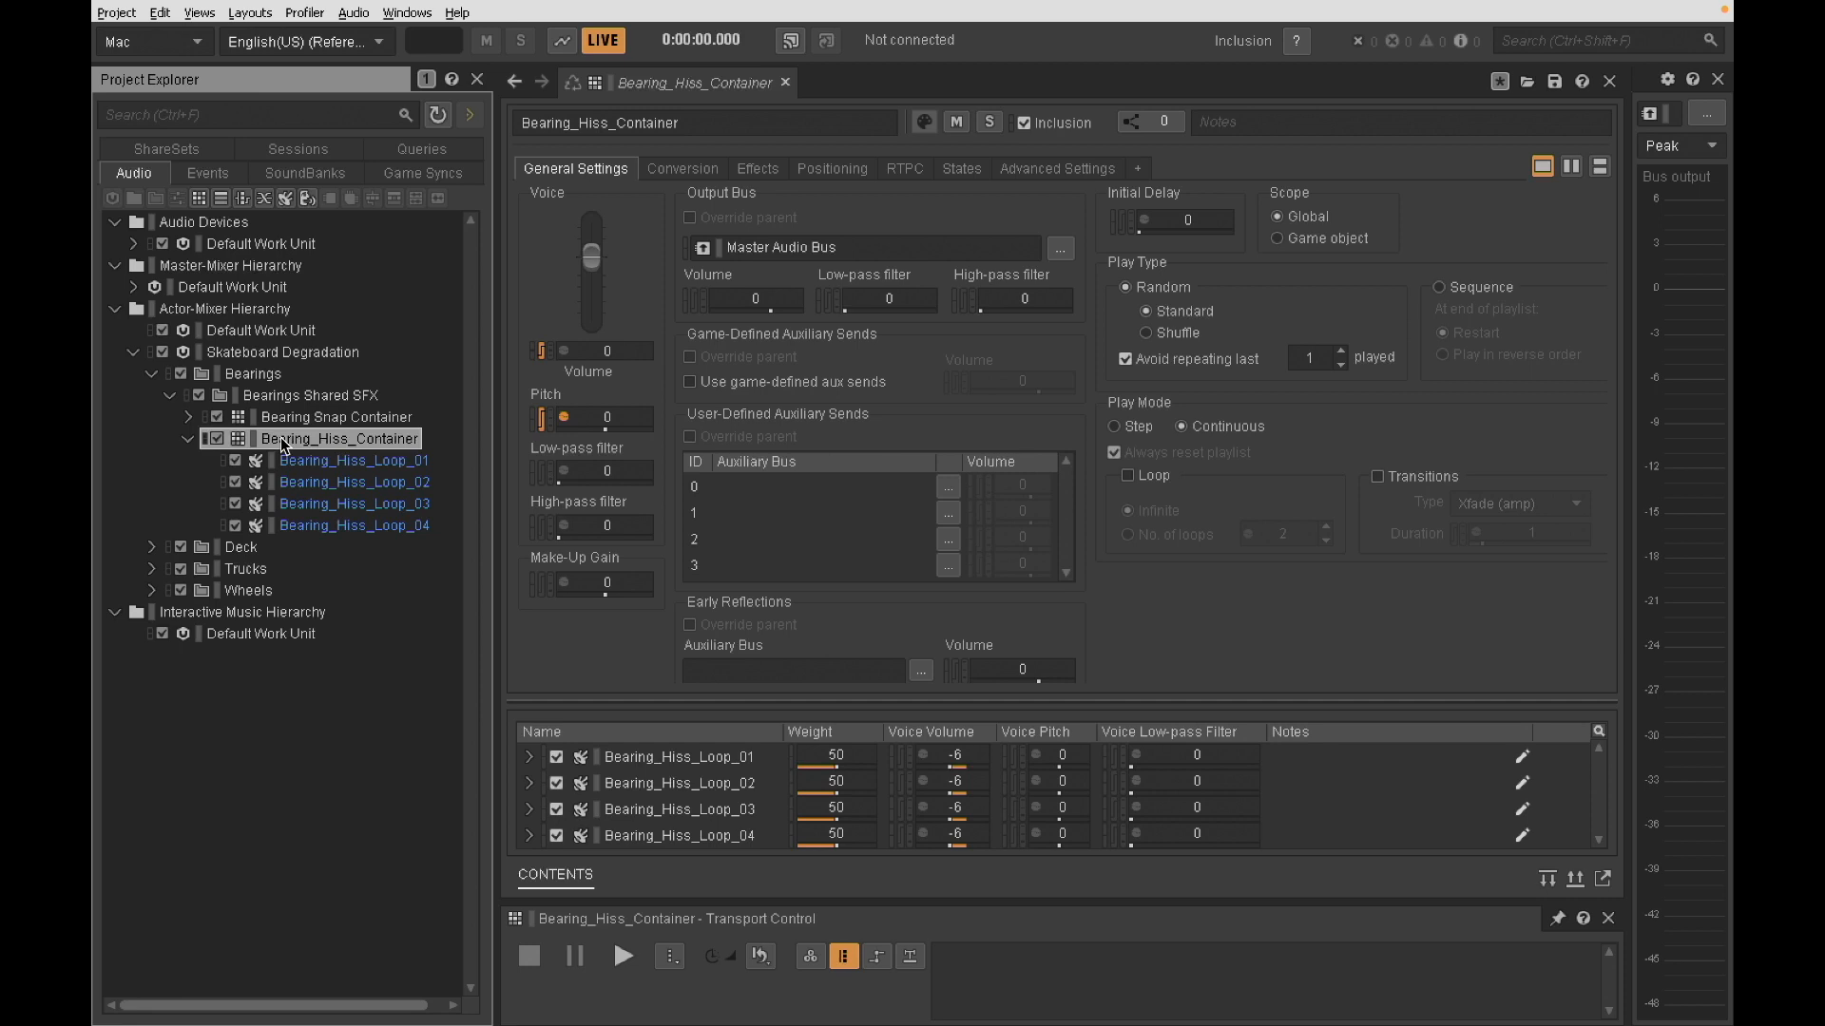
pyautogui.click(292, 466)
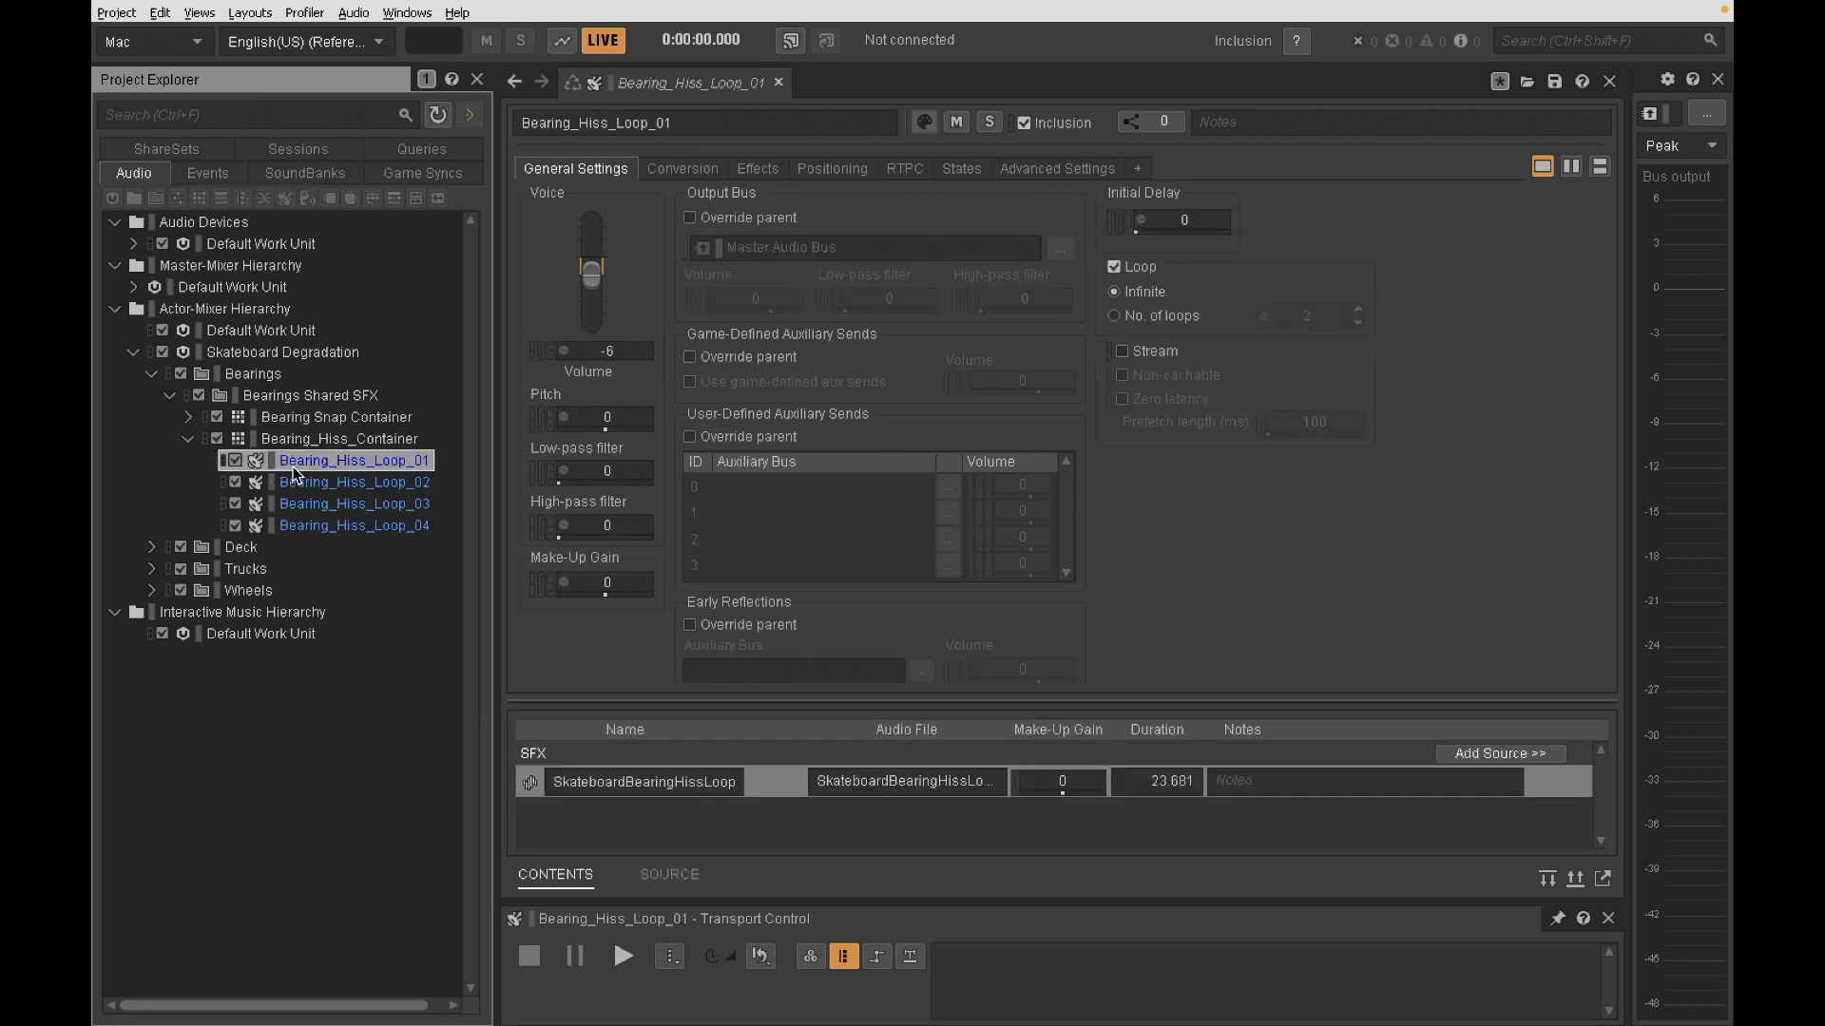
pyautogui.click(329, 441)
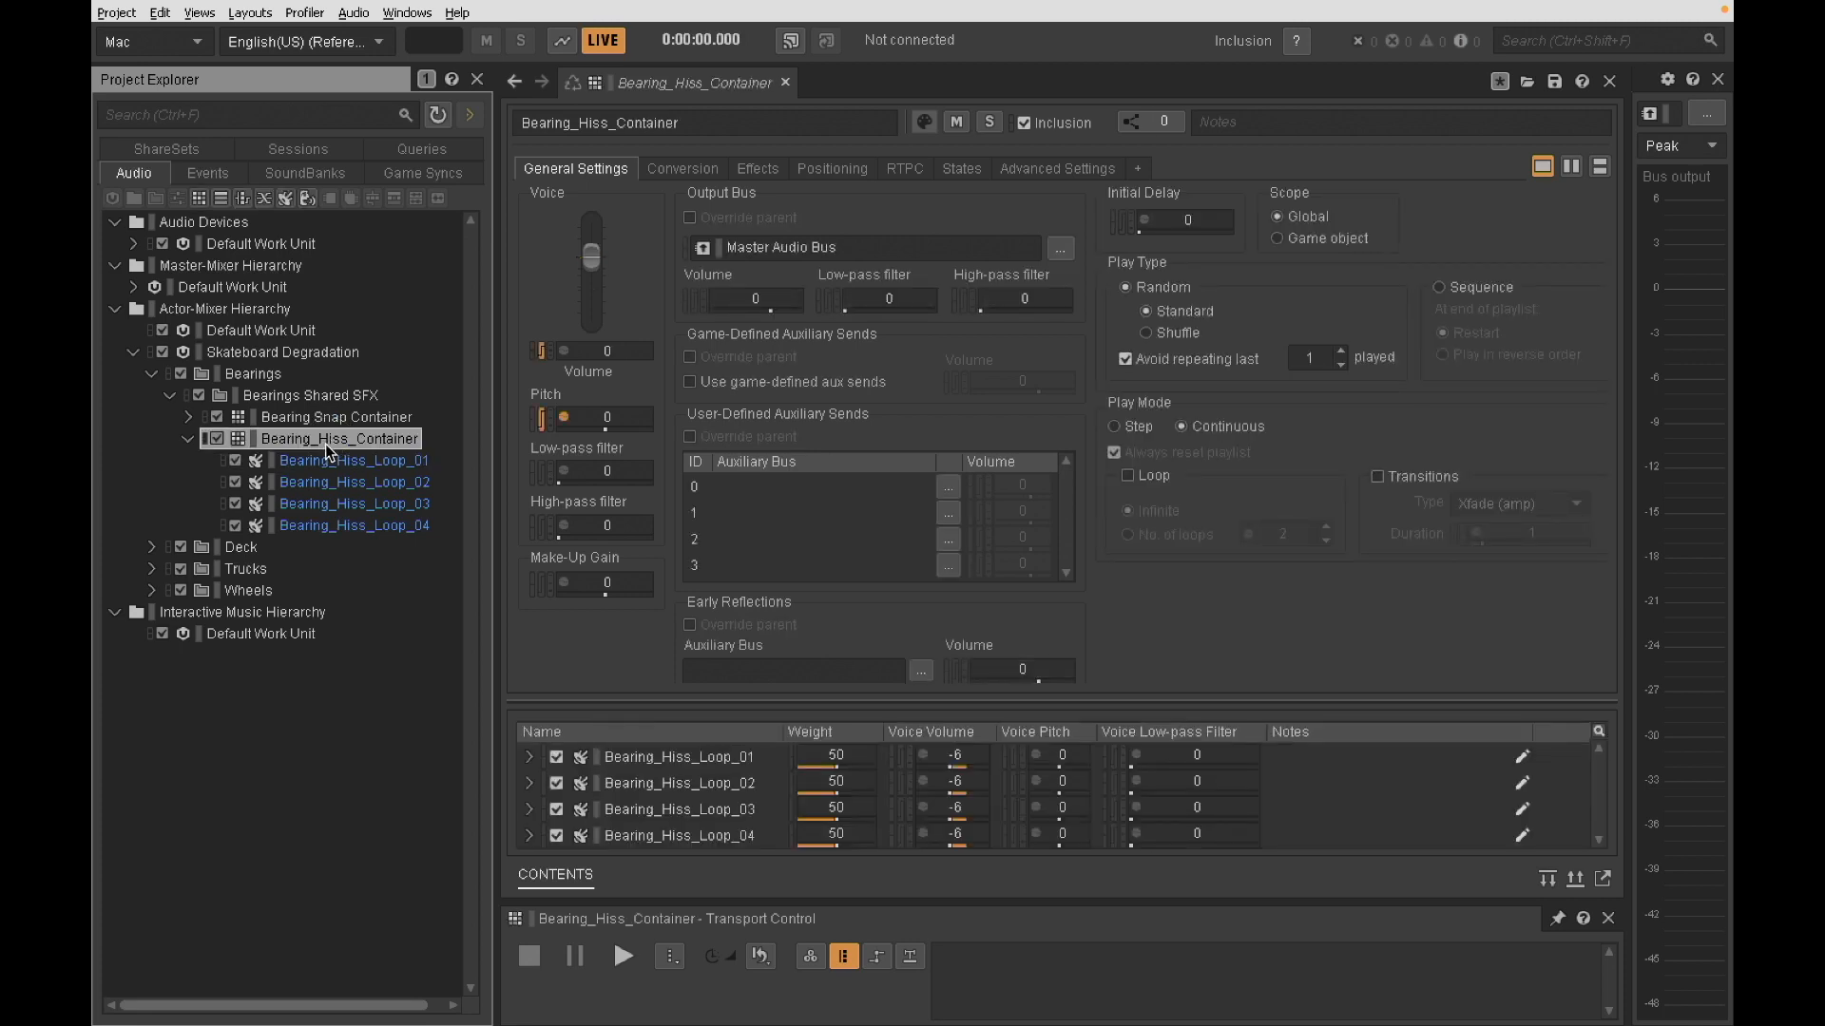
pyautogui.click(906, 170)
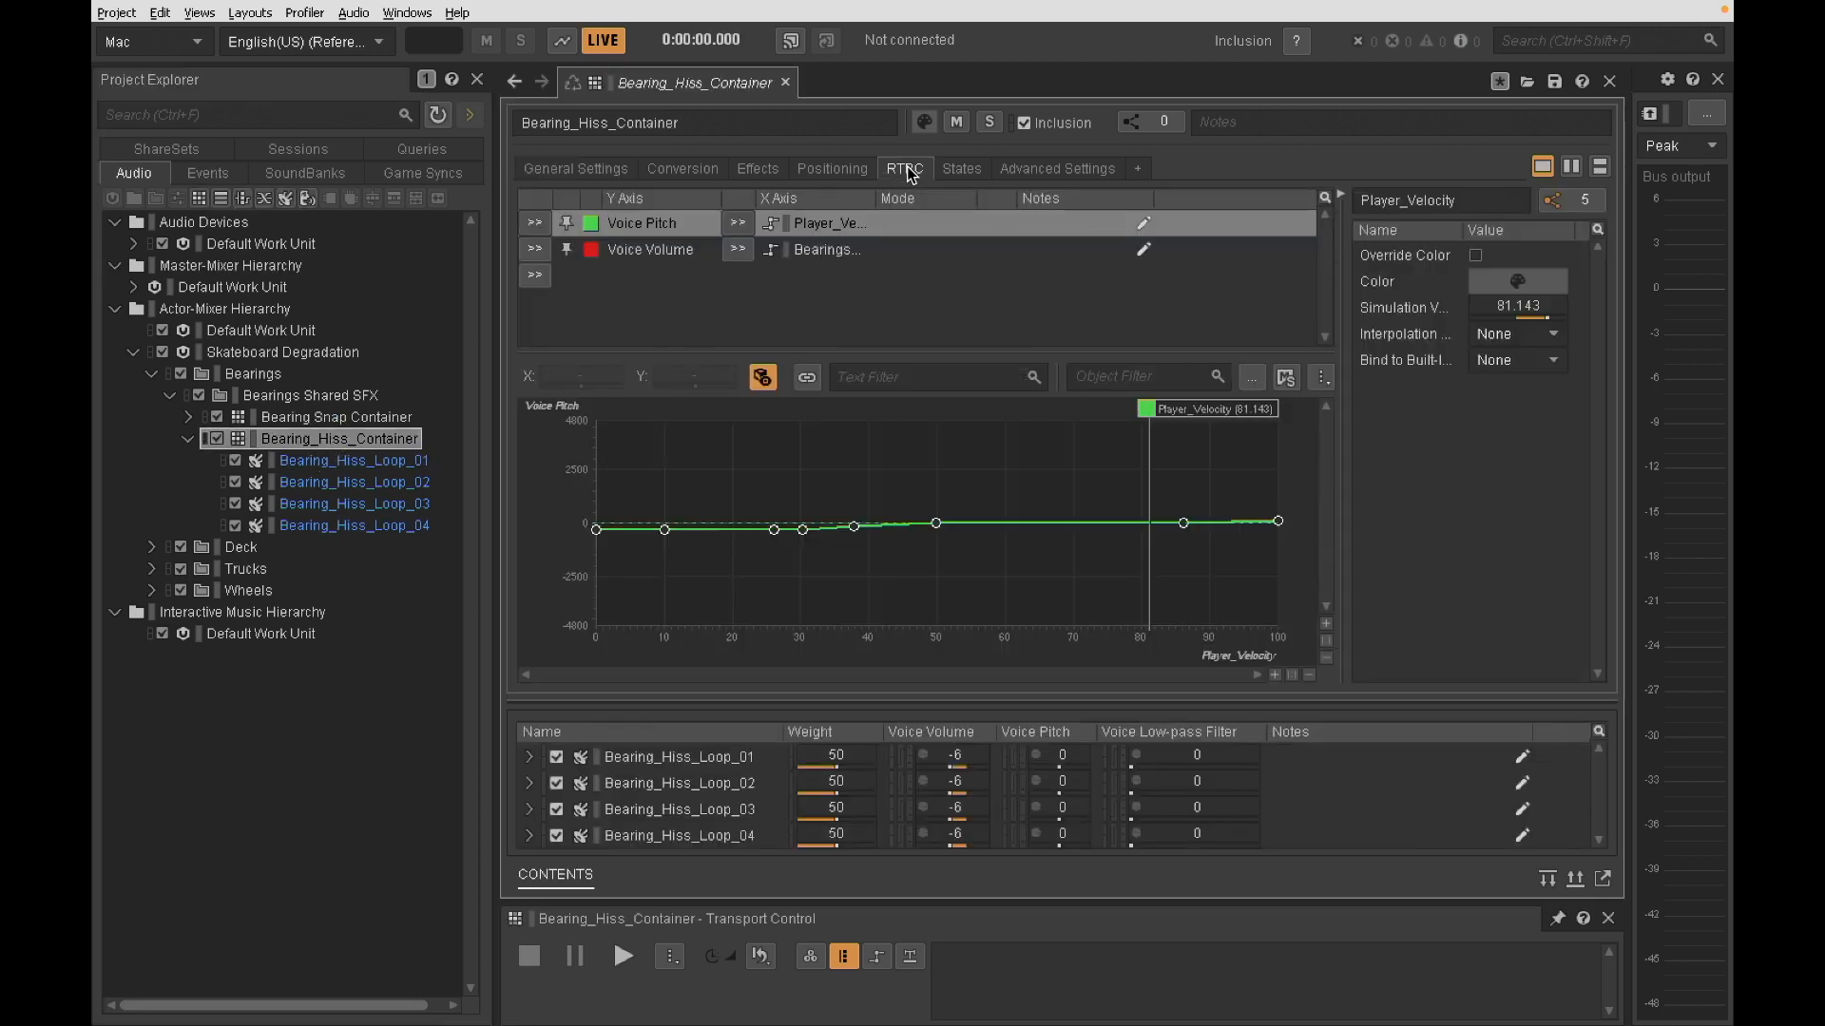
pyautogui.keyDown('shift'); pyautogui.click(649, 255); pyautogui.keyUp('shift')
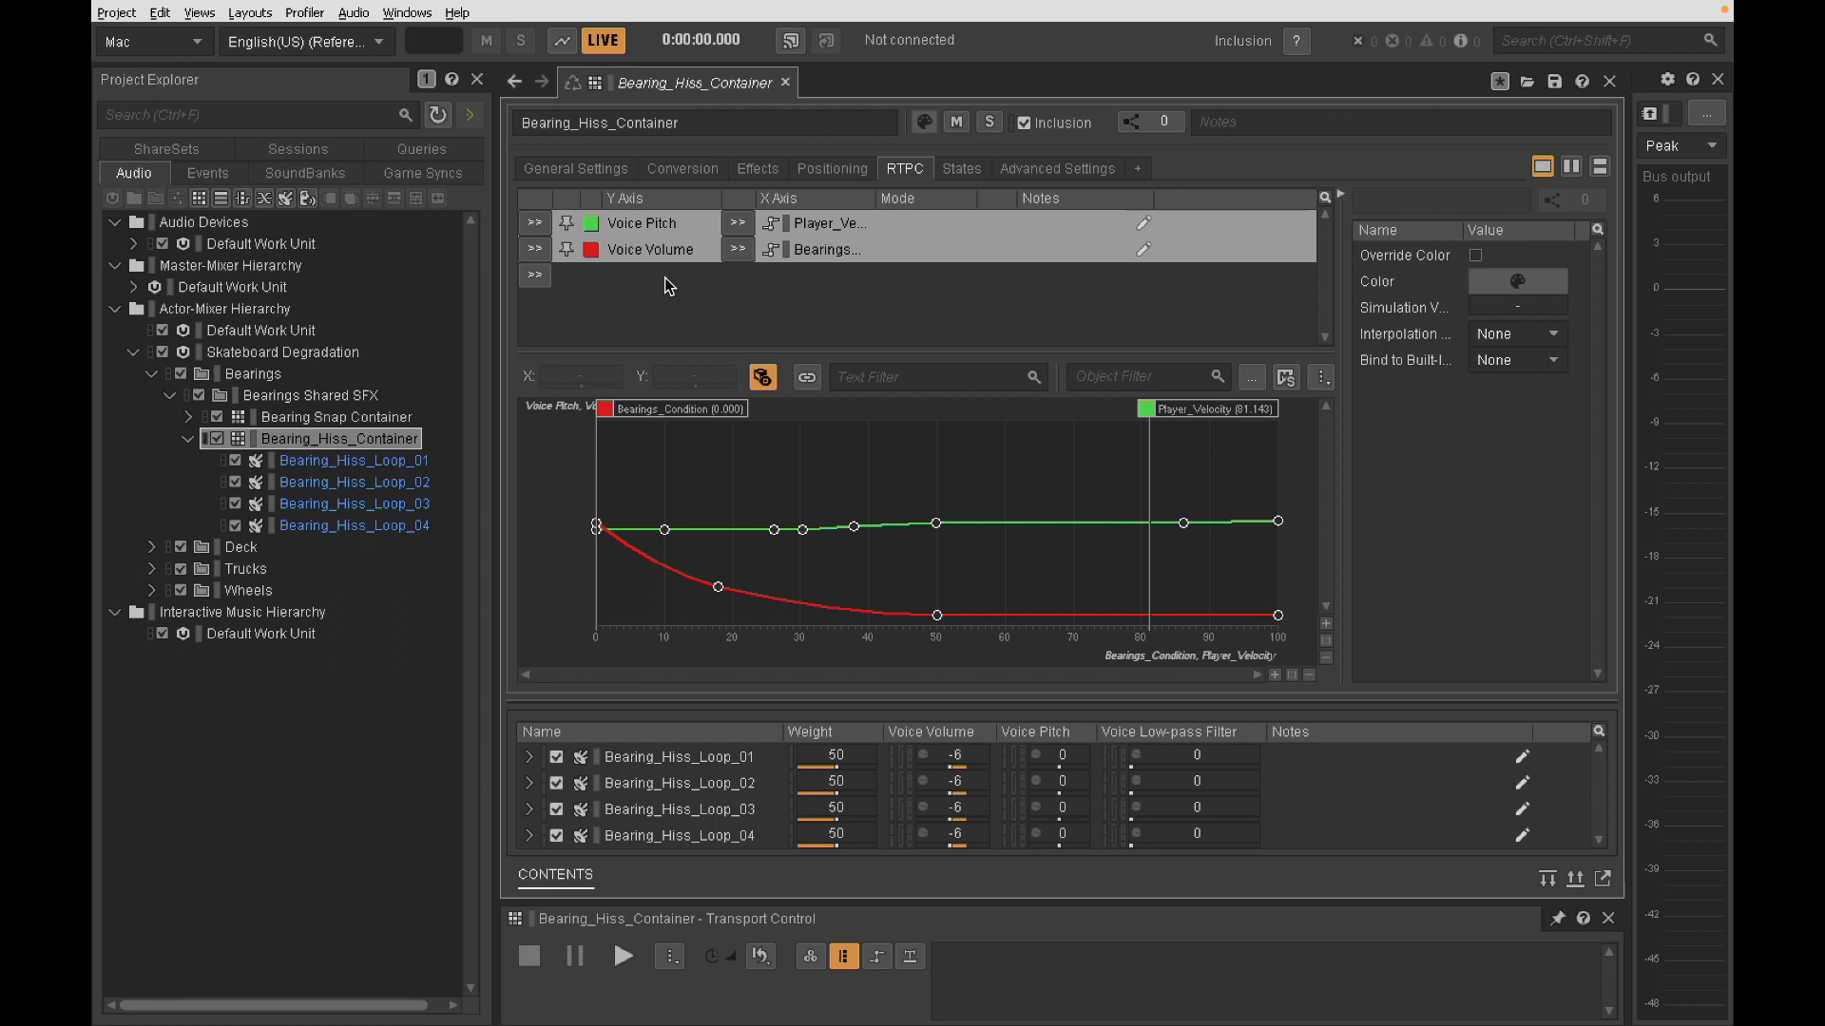
# - Audition Bearing_Hiss_Container while sweeping Player_Velocity down to about 13 and back up to about 71, and raise Bearings_Condition from zero
pyautogui.press('space')
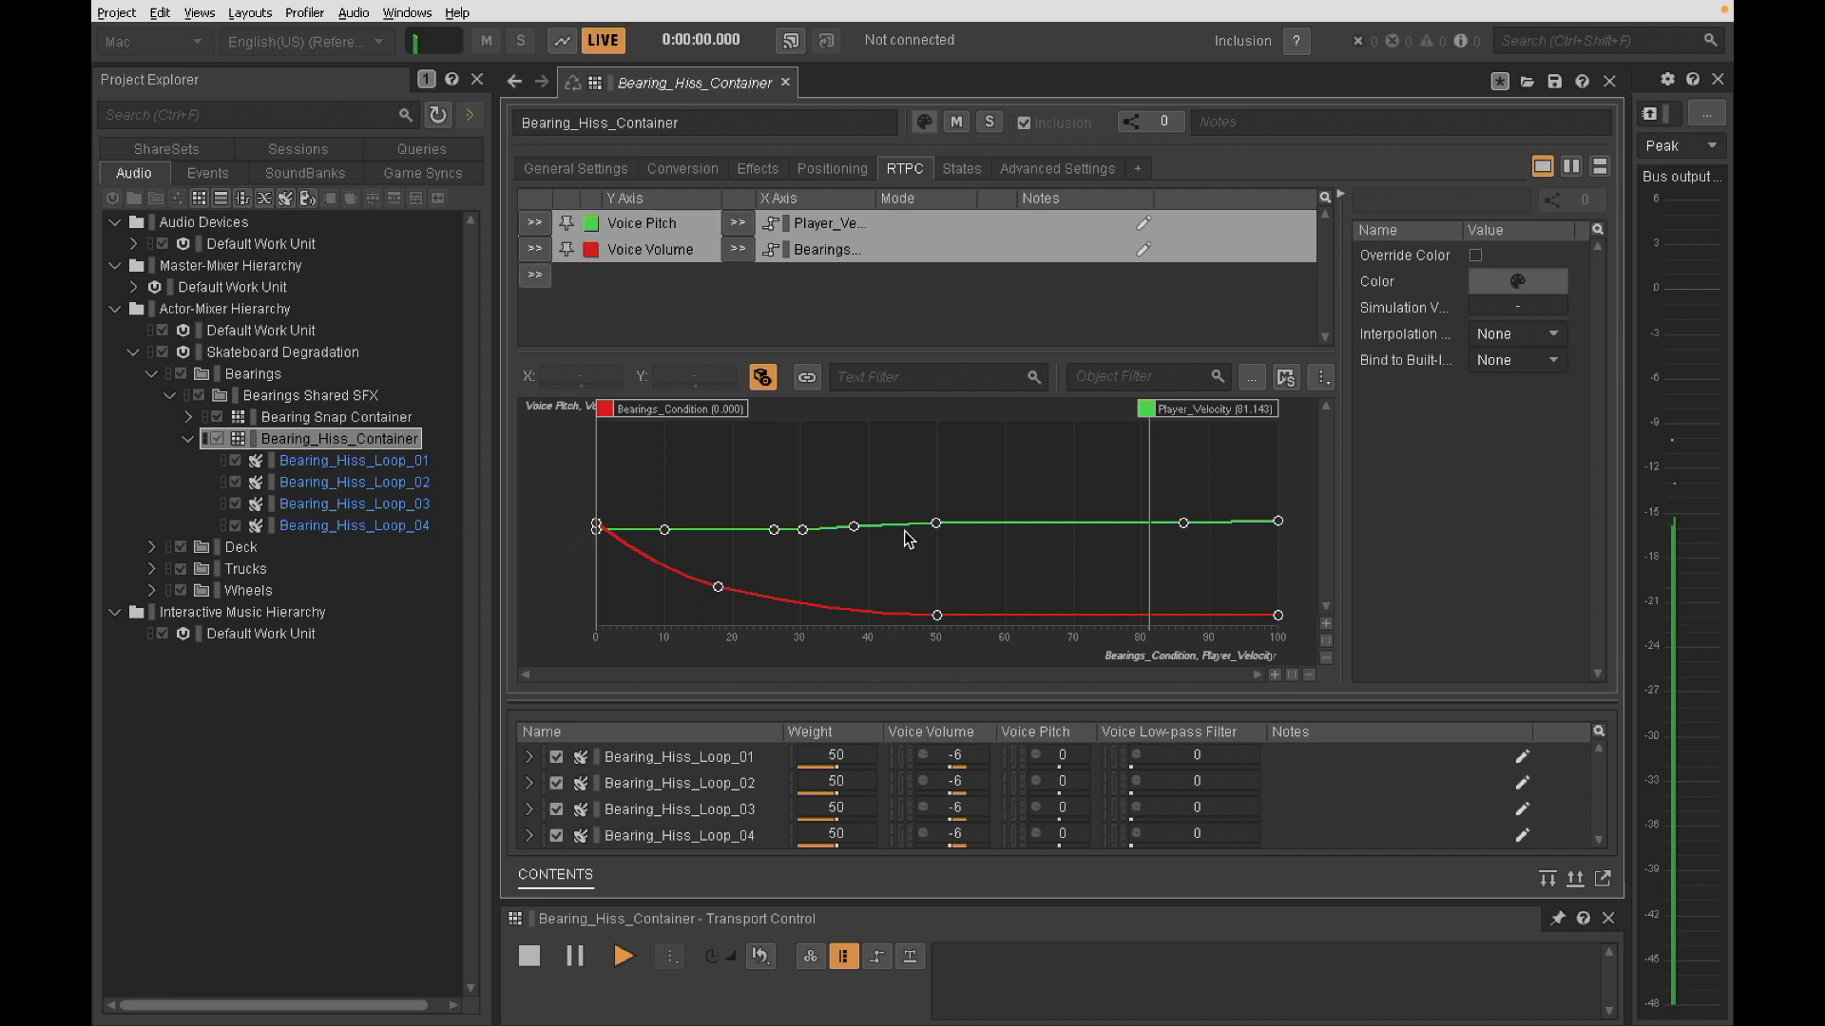
pyautogui.moveTo(1214, 417); pyautogui.dragTo(680, 487)
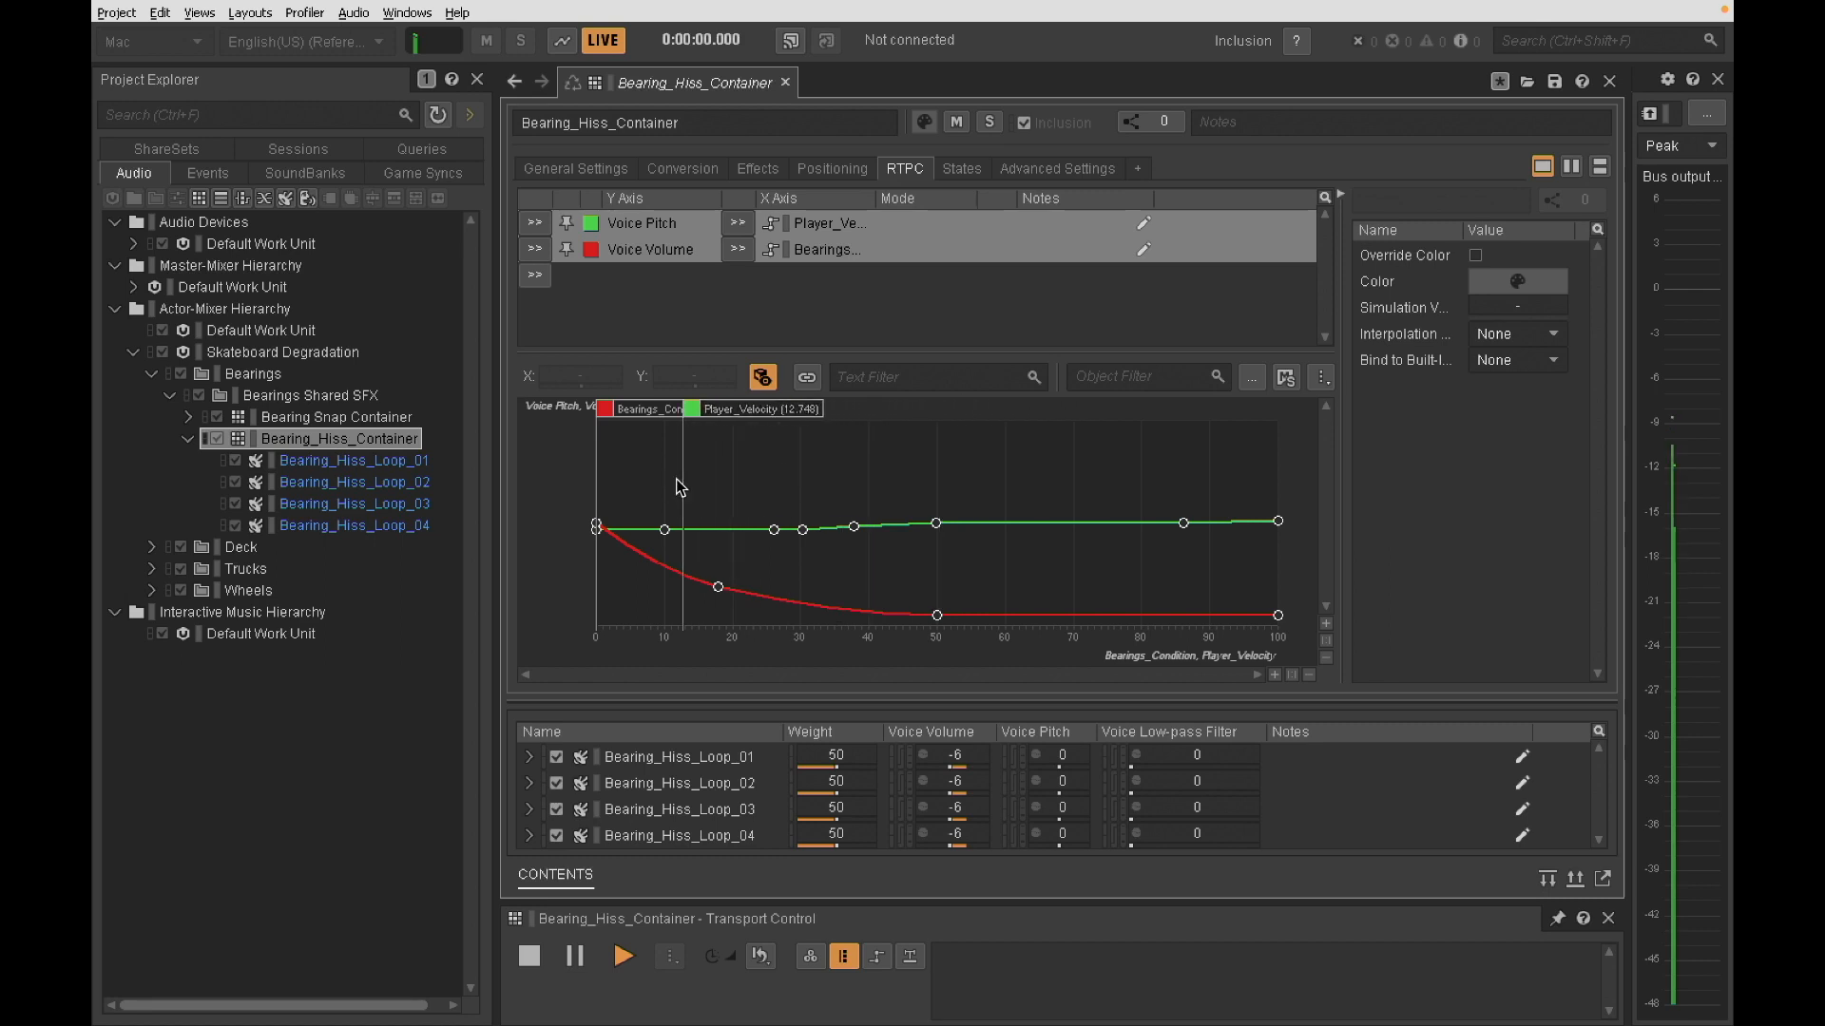
pyautogui.moveTo(774, 422); pyautogui.dragTo(1179, 428)
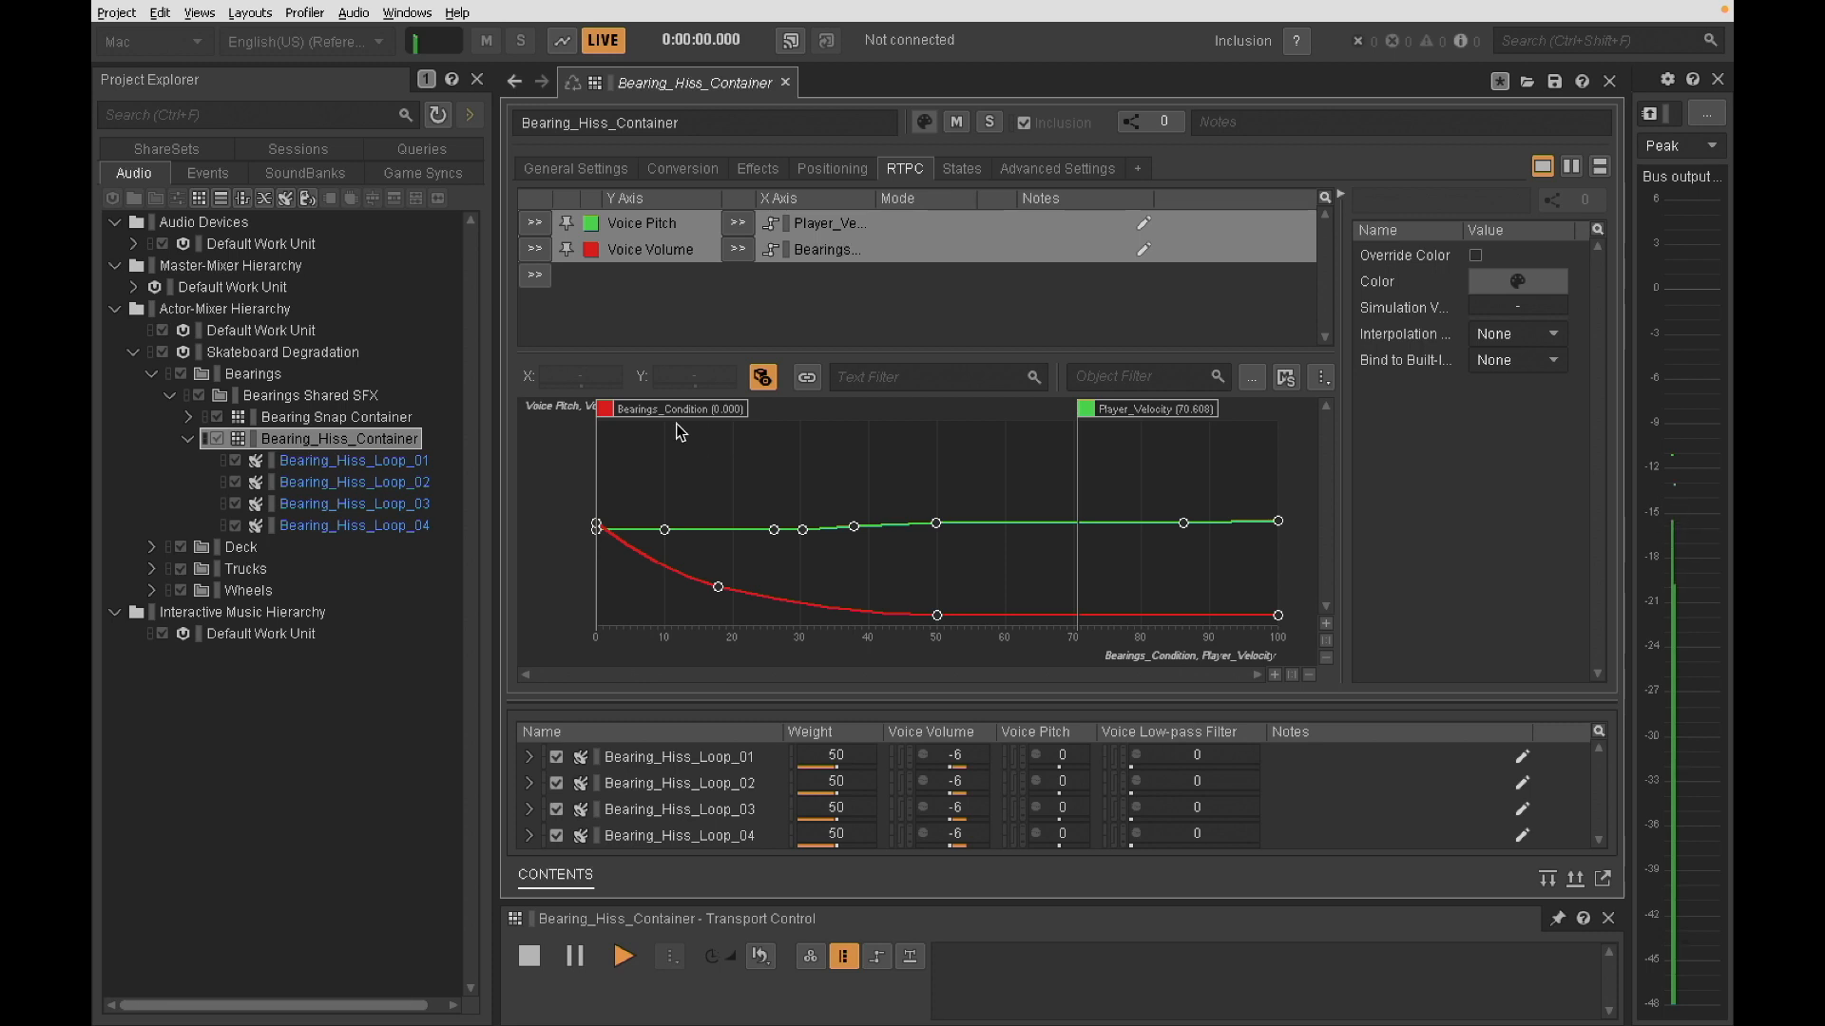
pyautogui.moveTo(657, 410); pyautogui.dragTo(1175, 373)
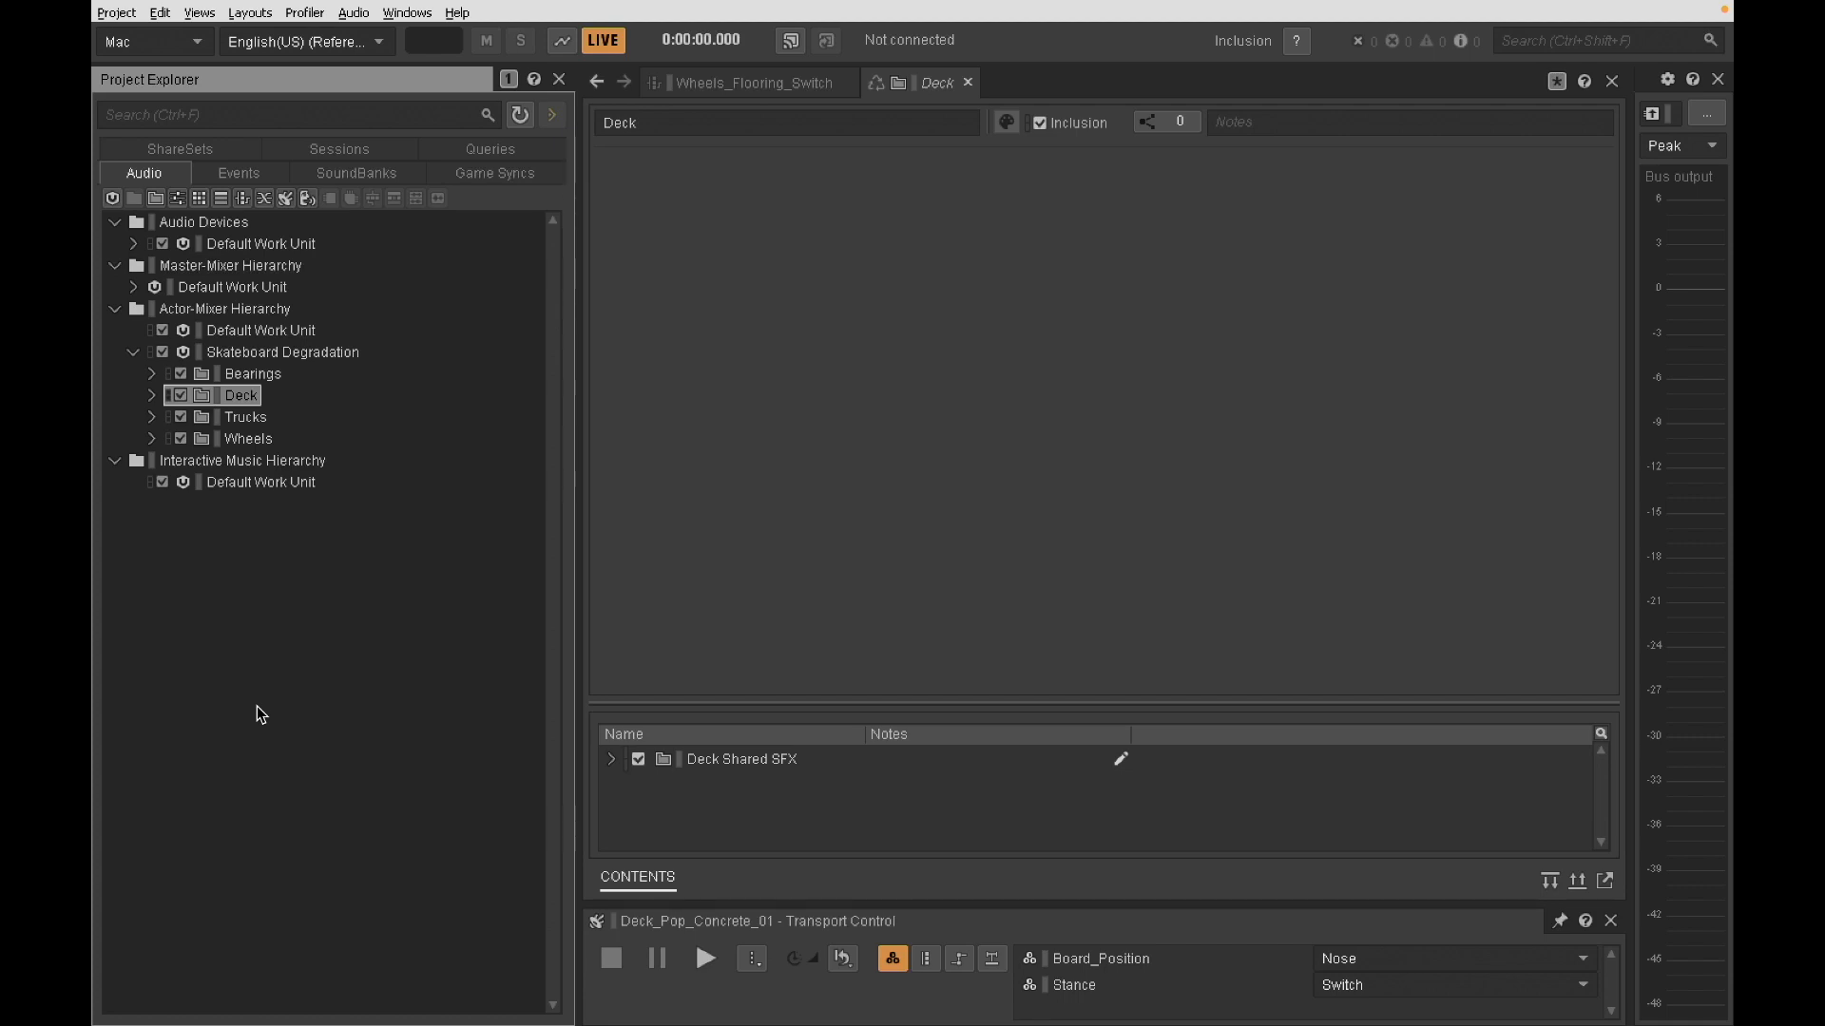
# - Expand the Deck folder and look through the Griptape, Rattle_Wobble and Pop folders under Deck Shared SFX
pyautogui.click(152, 397)
pyautogui.click(171, 419)
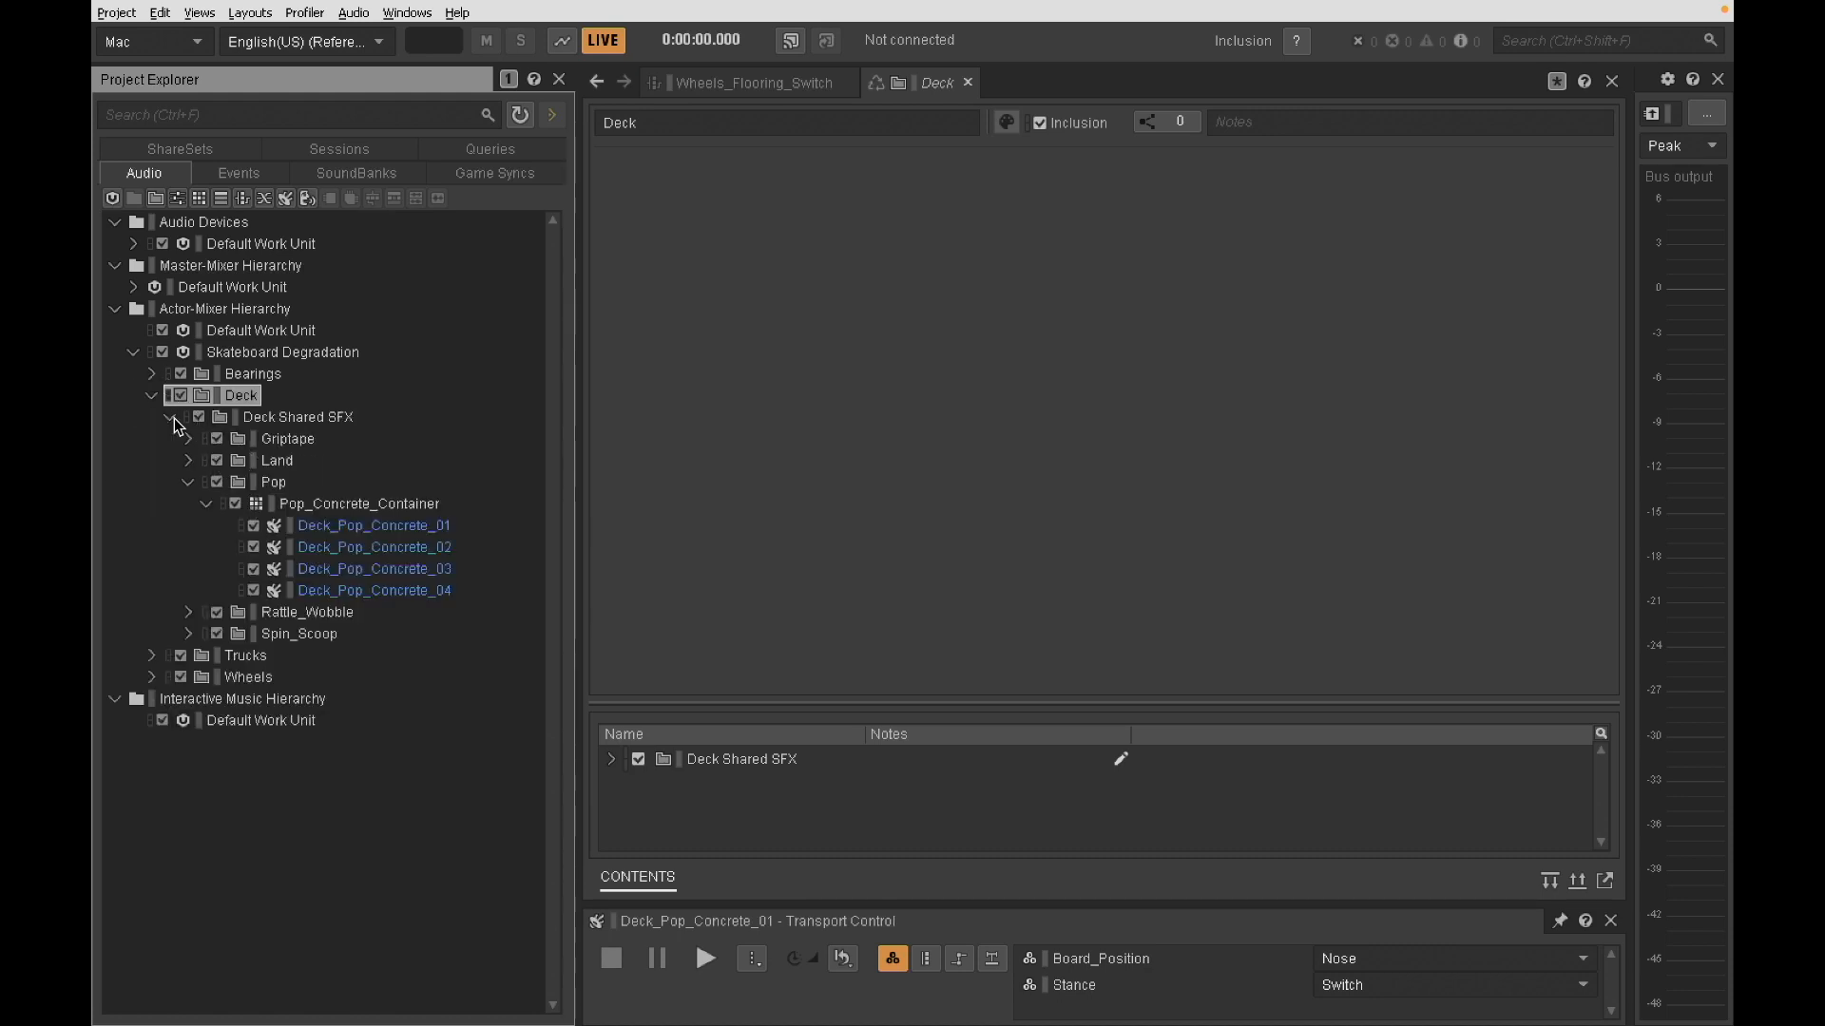
pyautogui.click(282, 489)
pyautogui.click(290, 438)
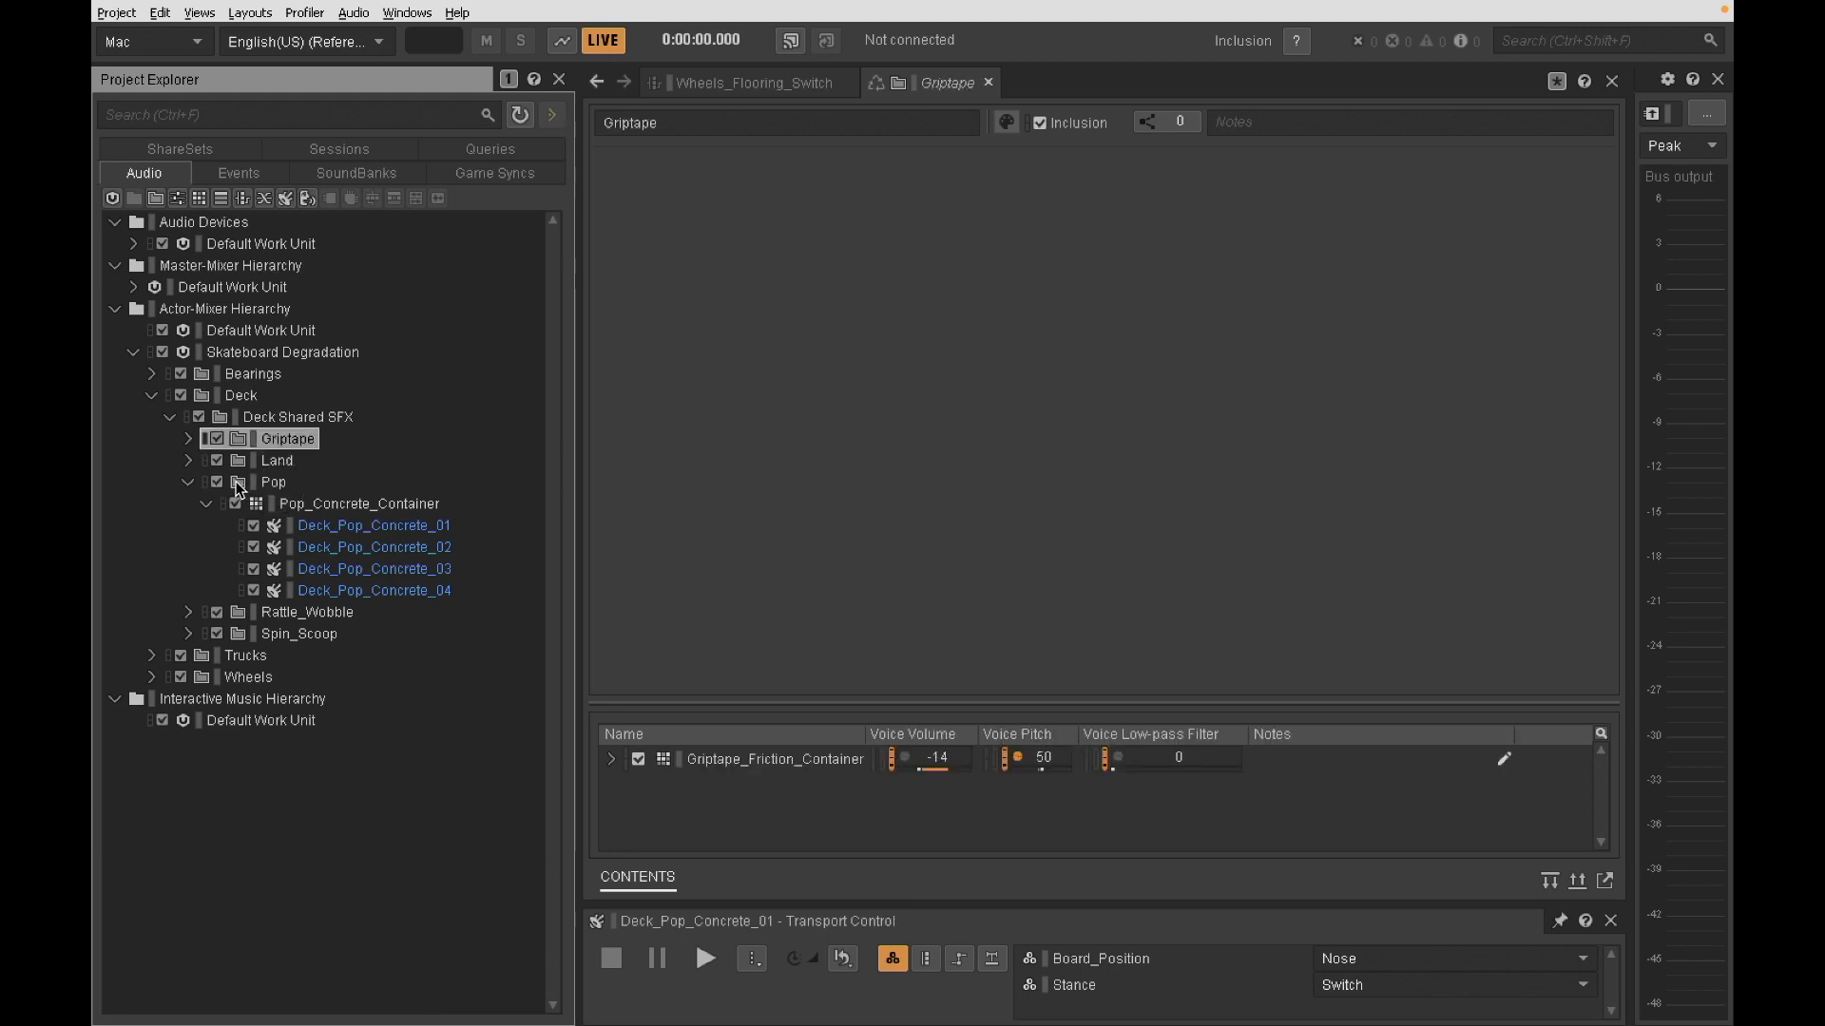
pyautogui.click(188, 482)
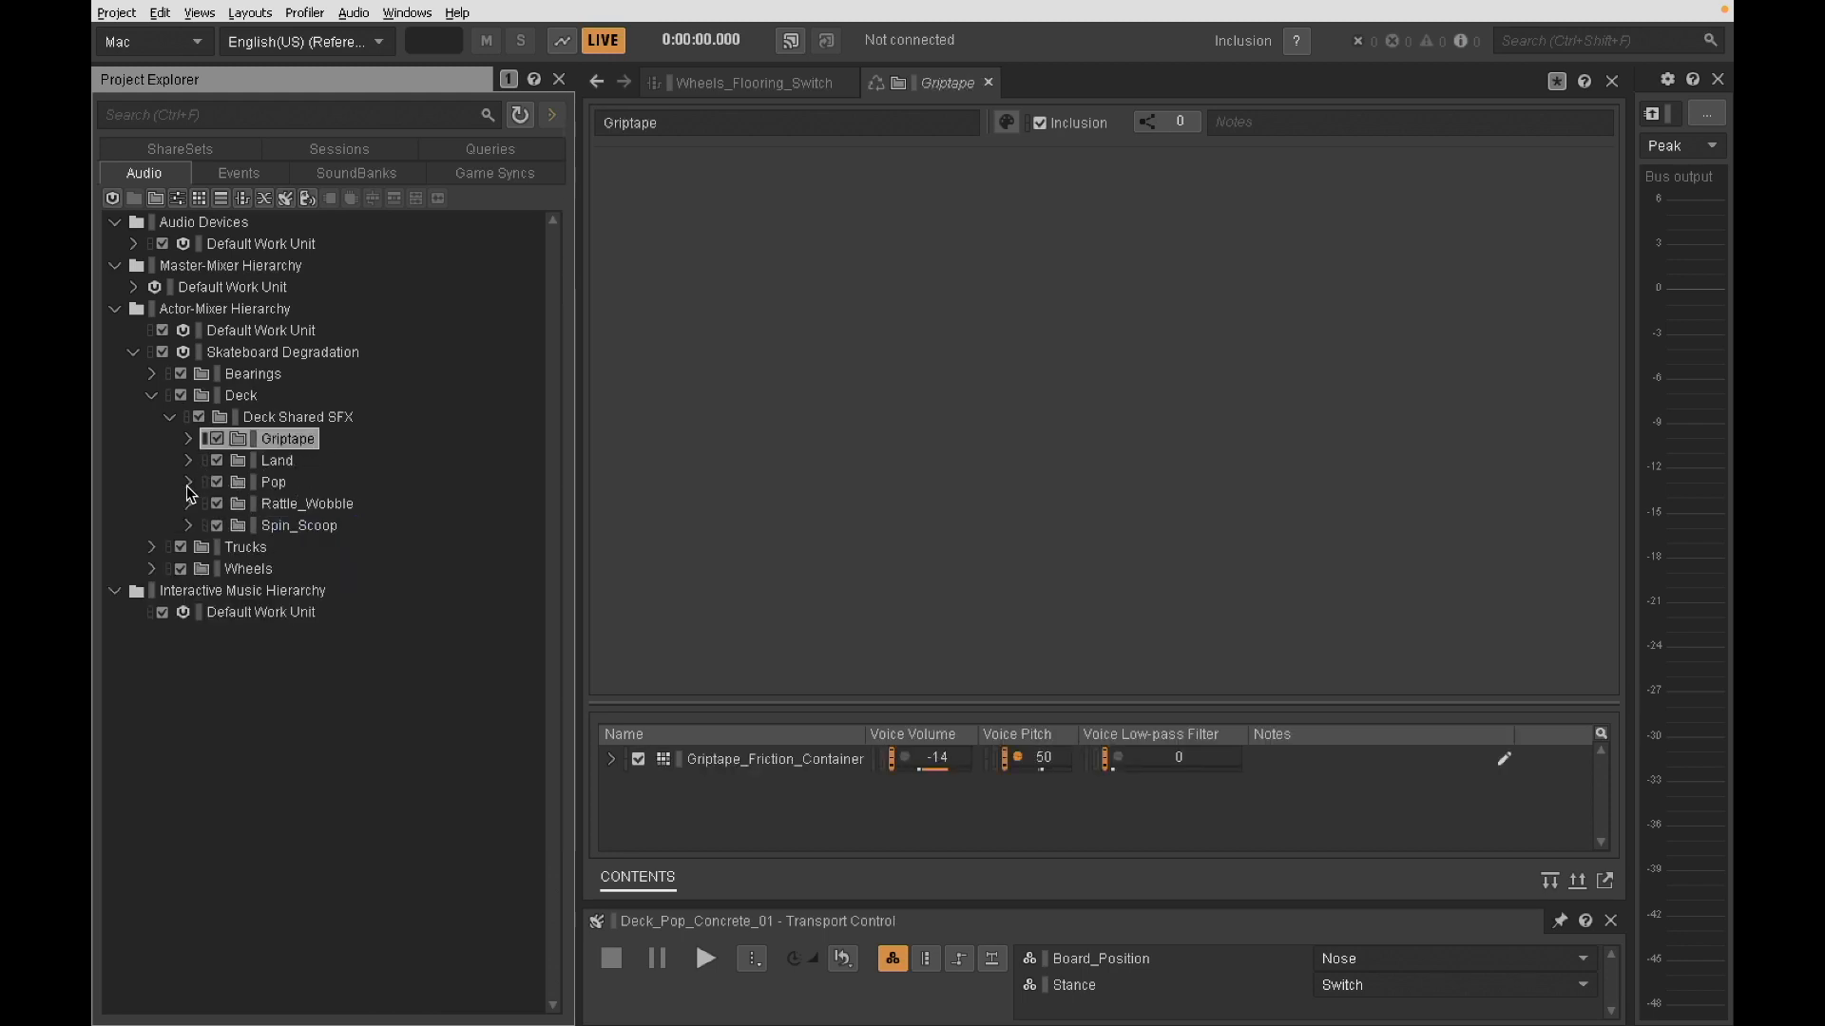
pyautogui.click(278, 508)
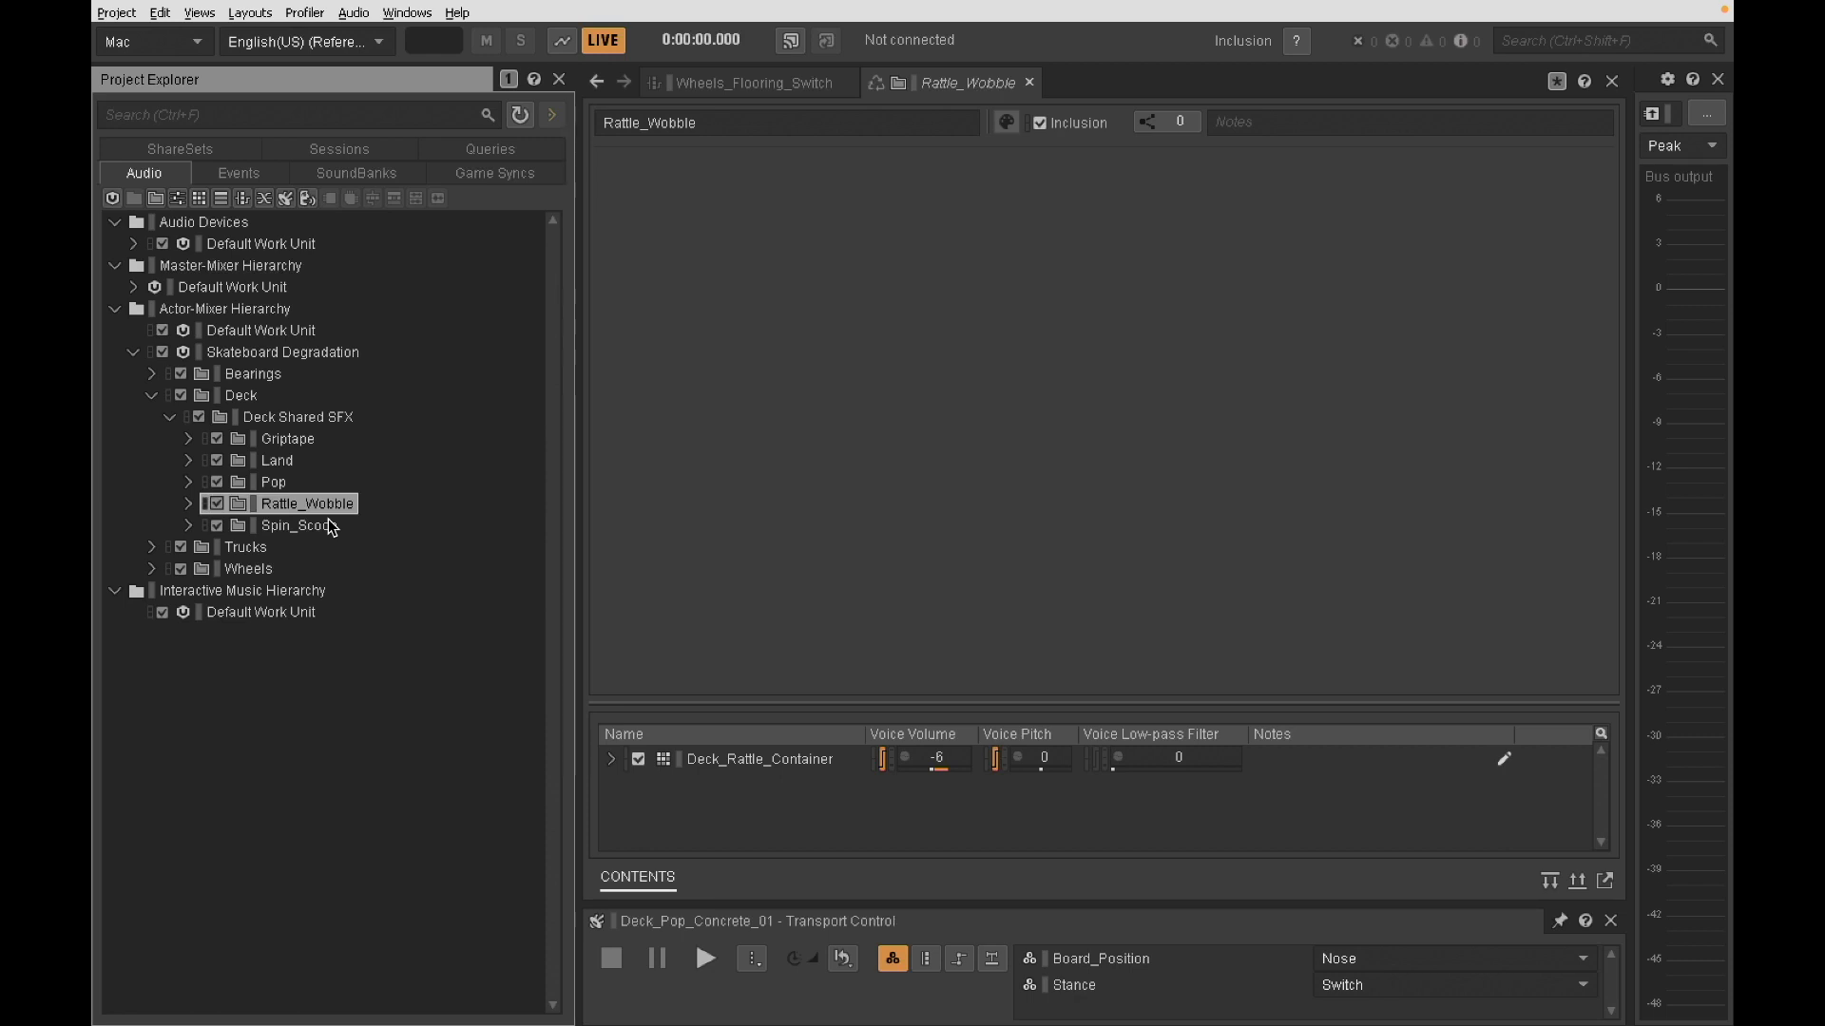
pyautogui.click(275, 483)
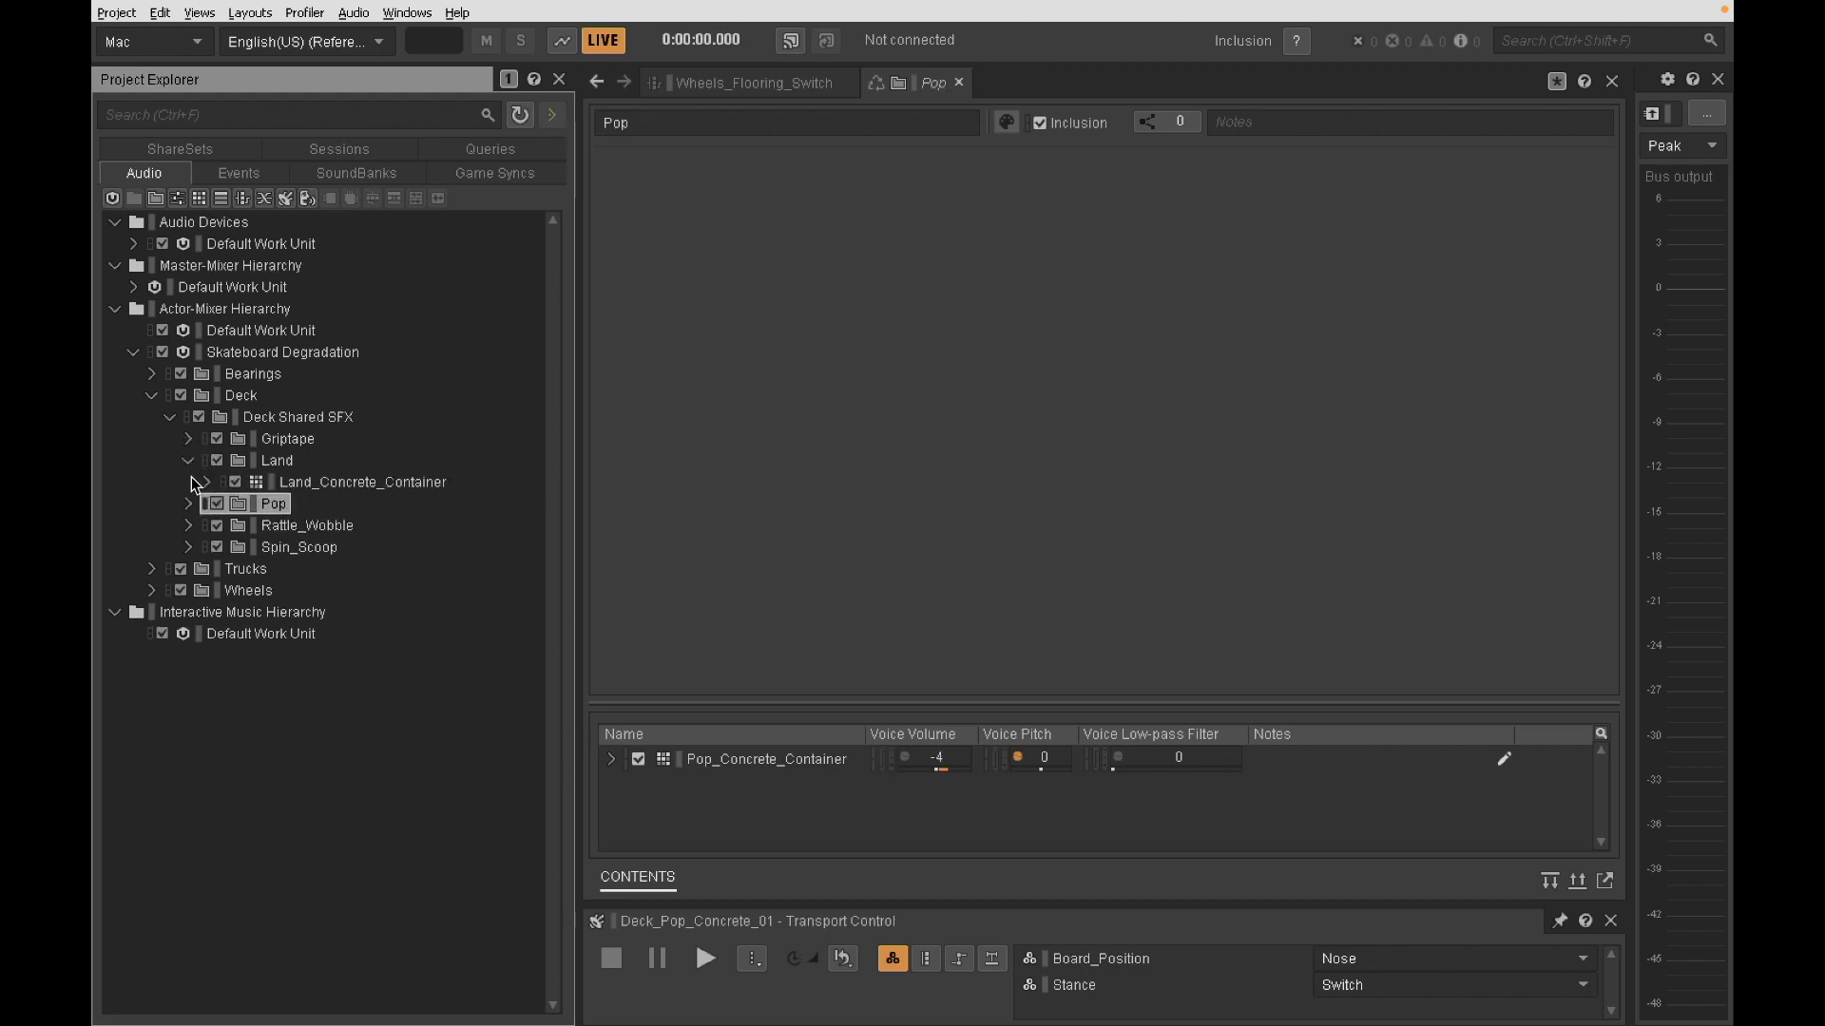
# - Expand the Pop folder and view the state settings of Pop_Concrete_Container and its sound Deck_Pop_Concrete_02
pyautogui.click(190, 480)
pyautogui.click(373, 527)
pyautogui.click(371, 504)
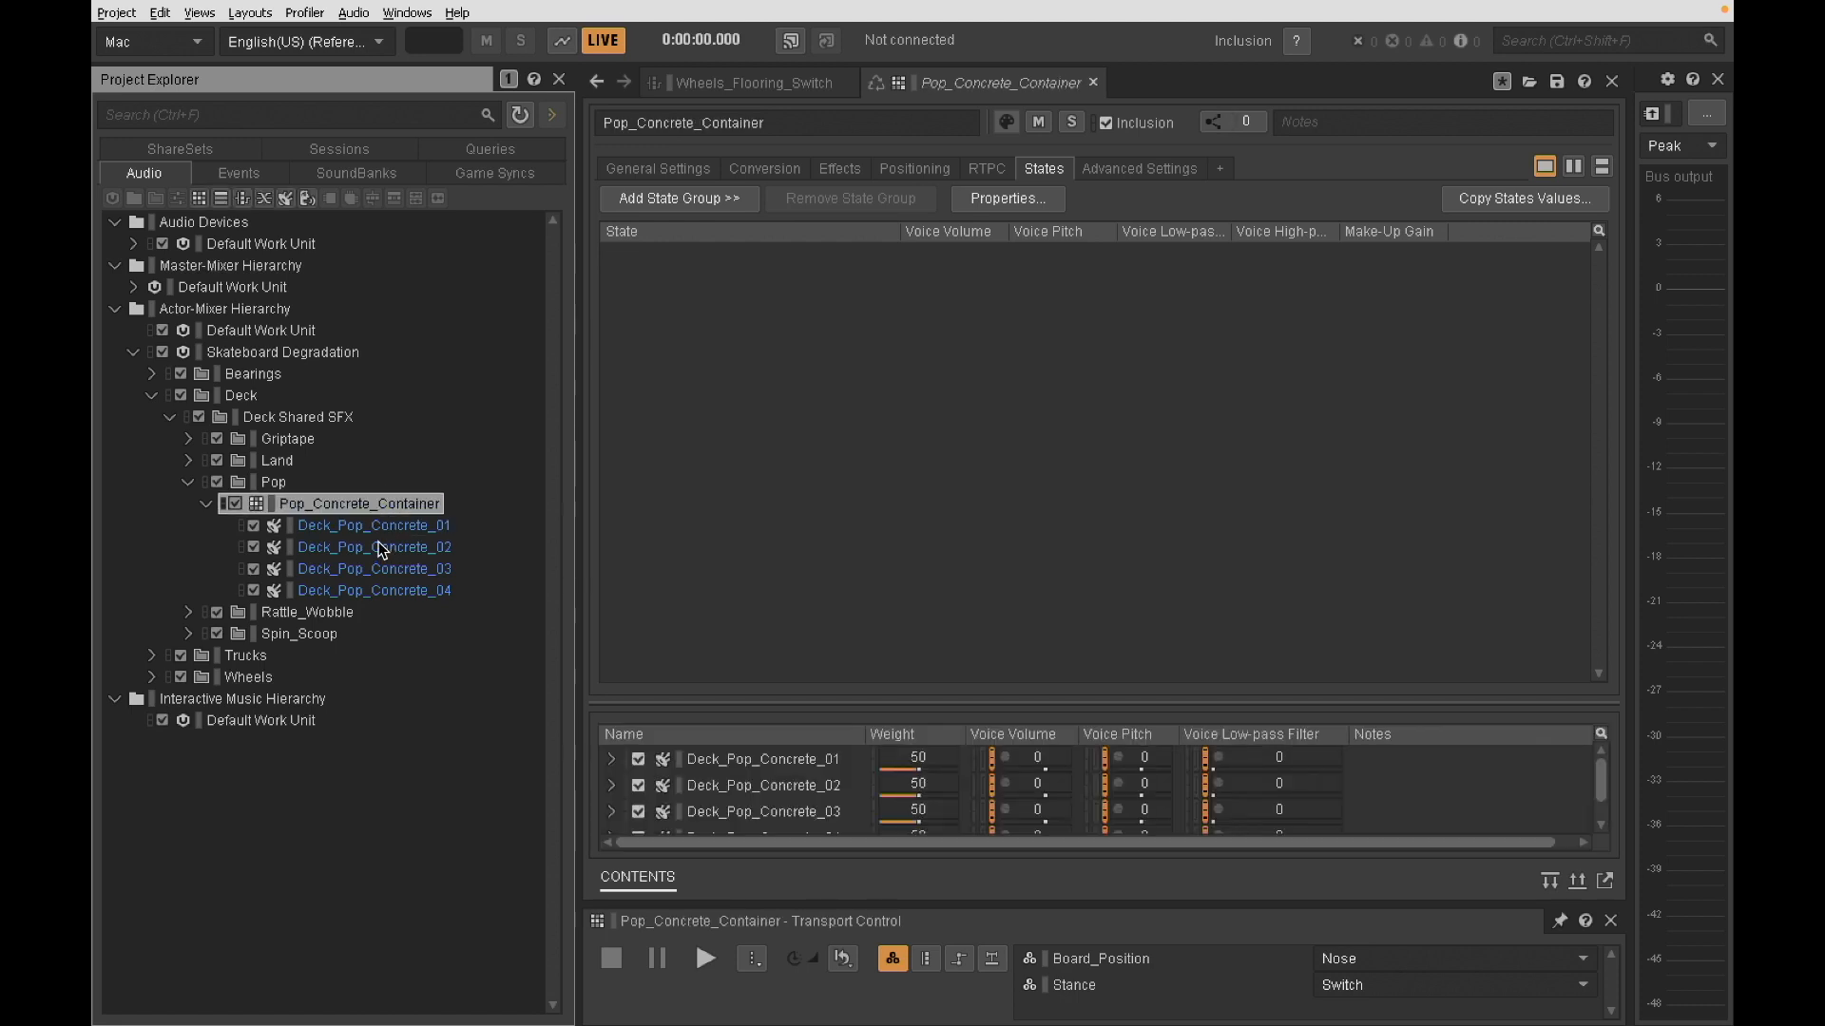
pyautogui.click(378, 546)
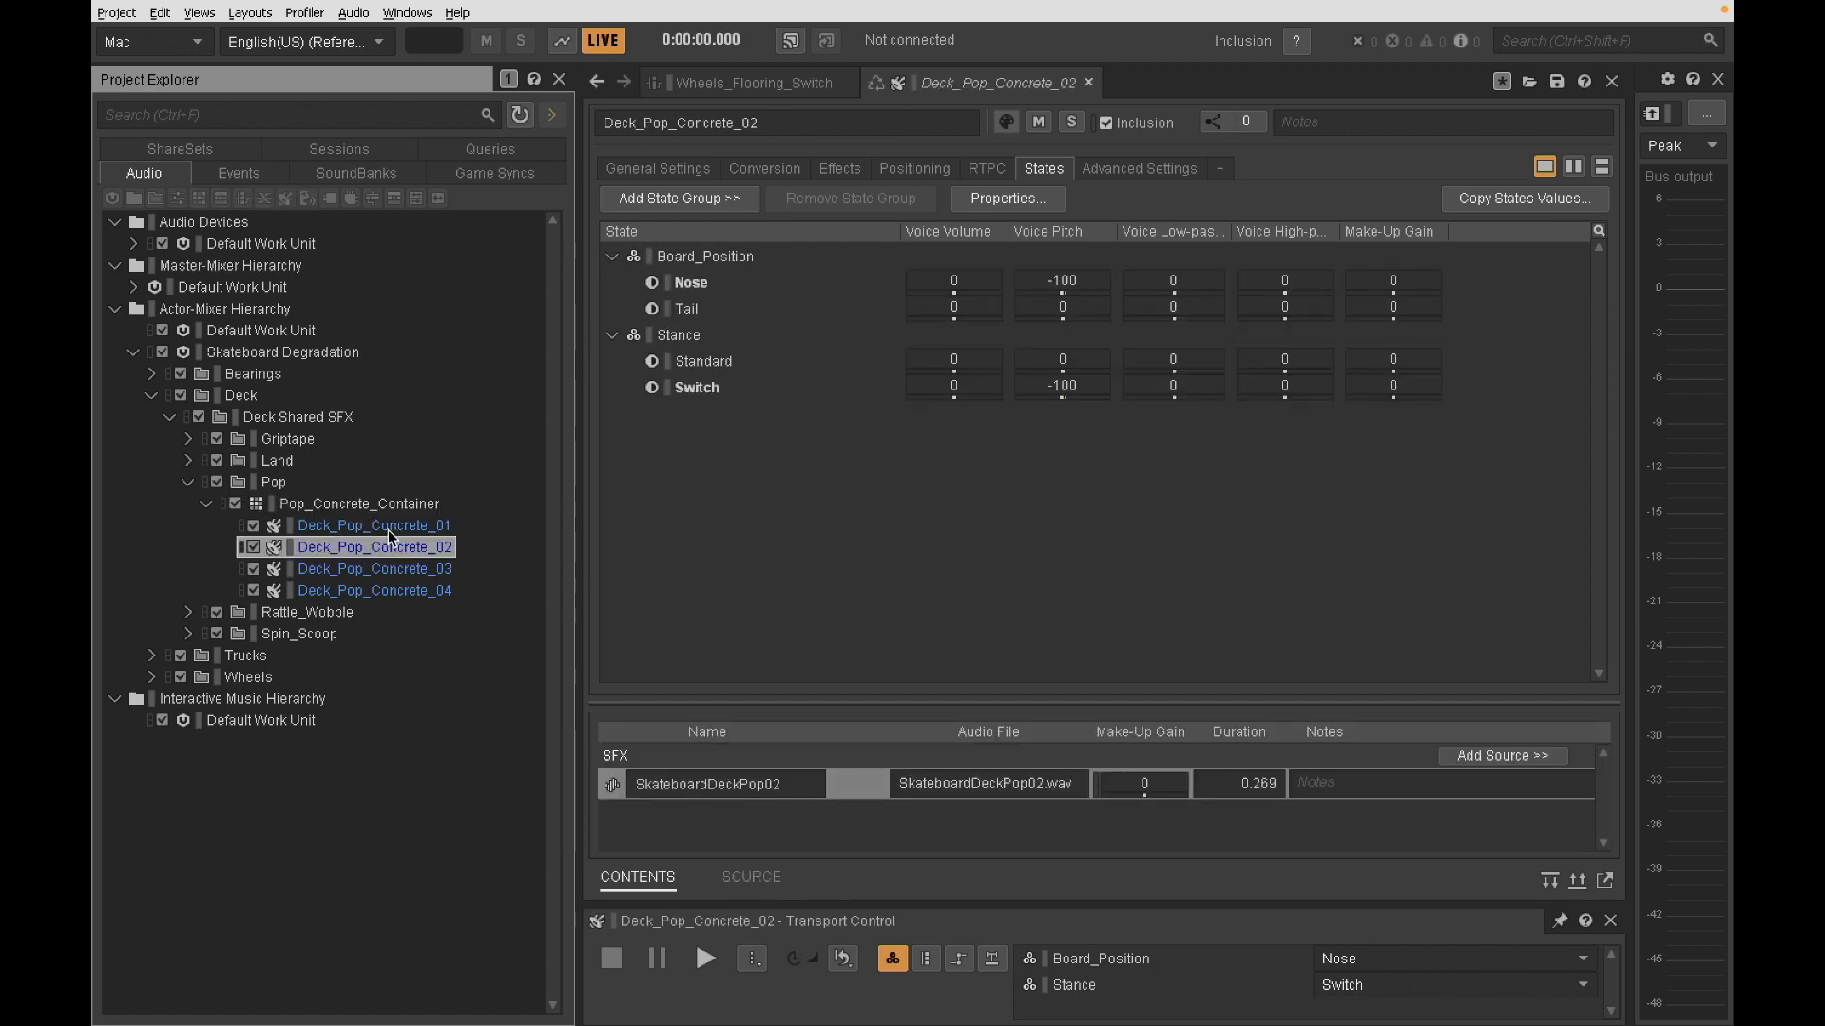
# - Examine the Board_Position and Stance state properties of Deck_Pop_Concrete_01, including Nose, Standard and Switch
pyautogui.click(389, 529)
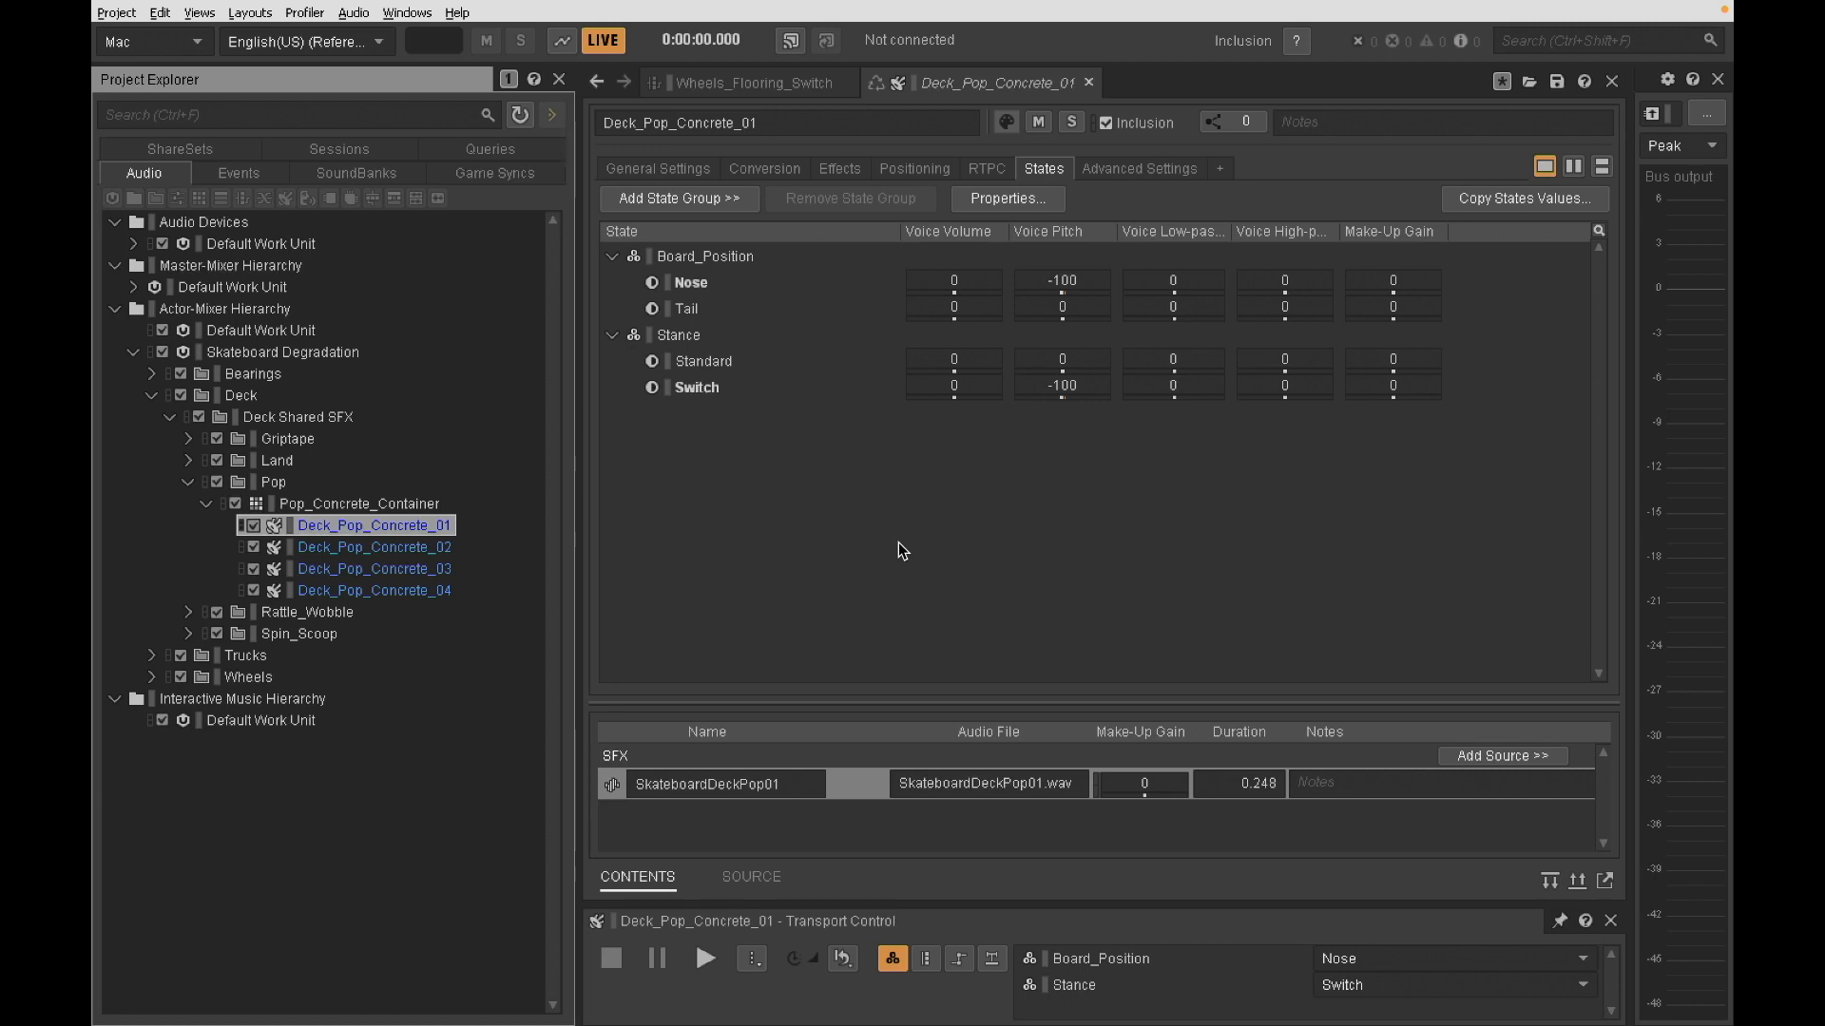
pyautogui.click(757, 290)
pyautogui.click(747, 362)
pyautogui.click(745, 385)
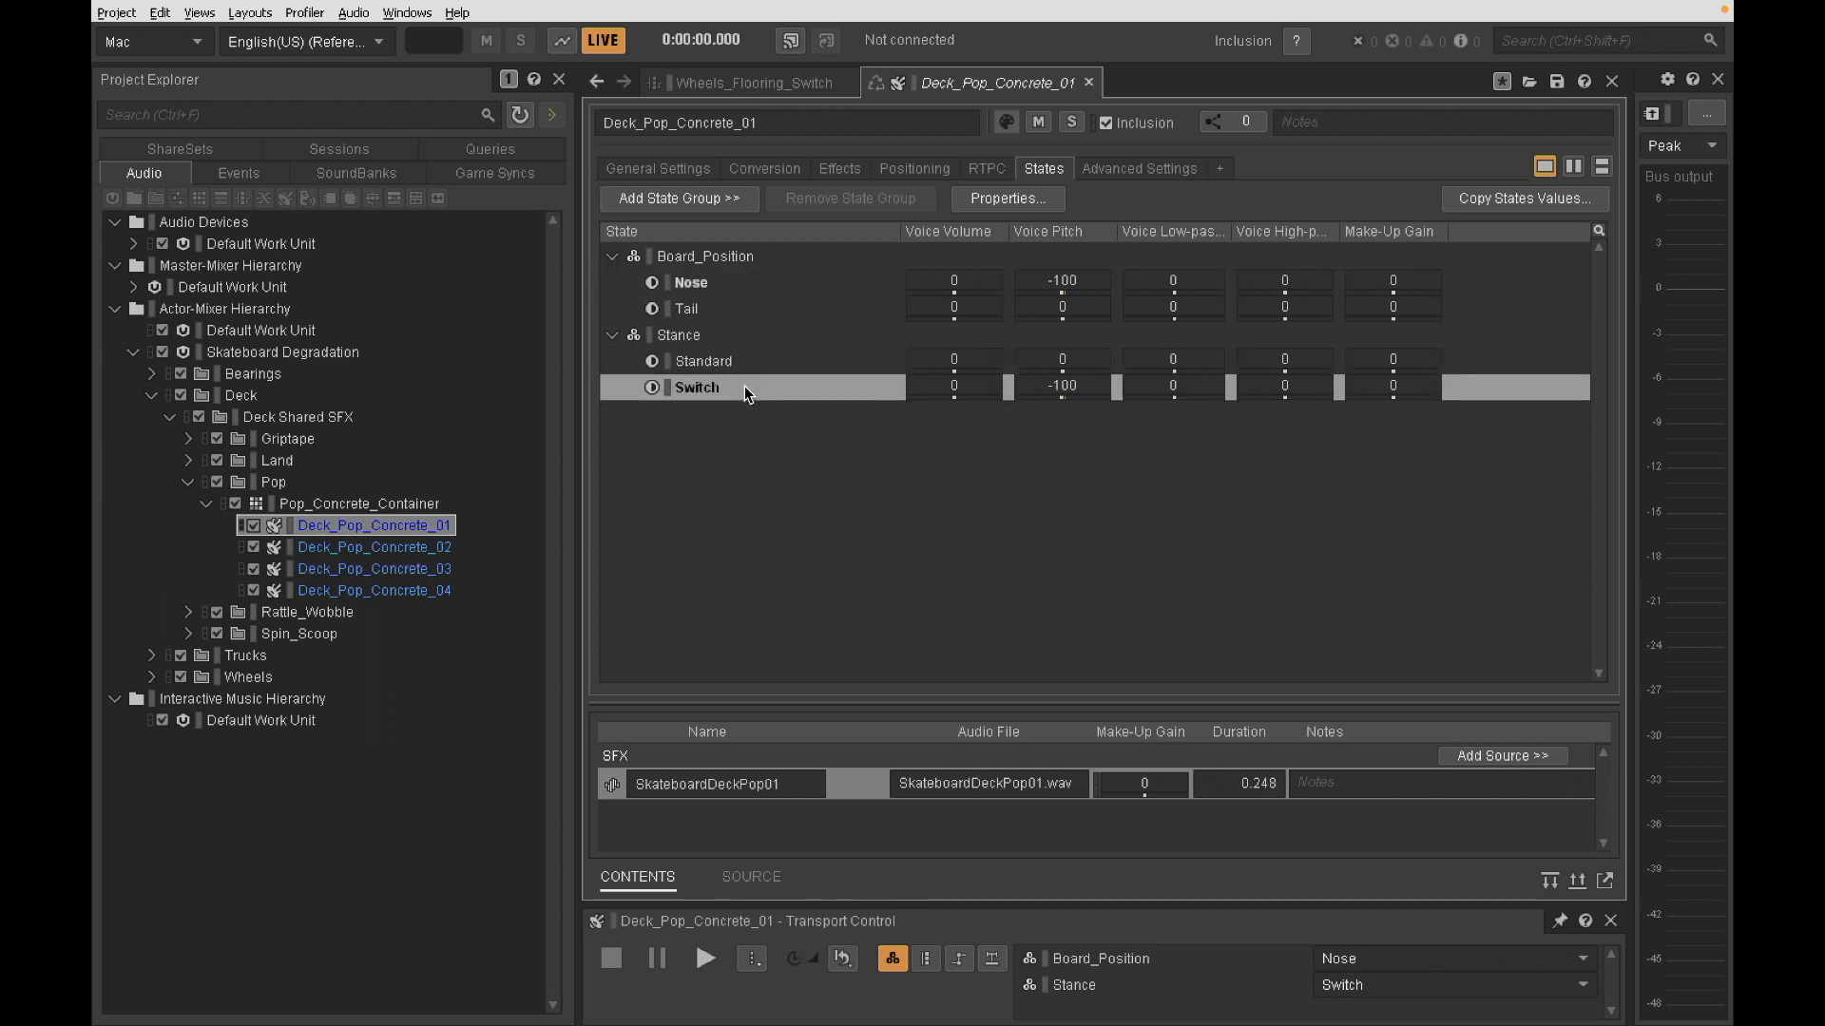
pyautogui.click(910, 494)
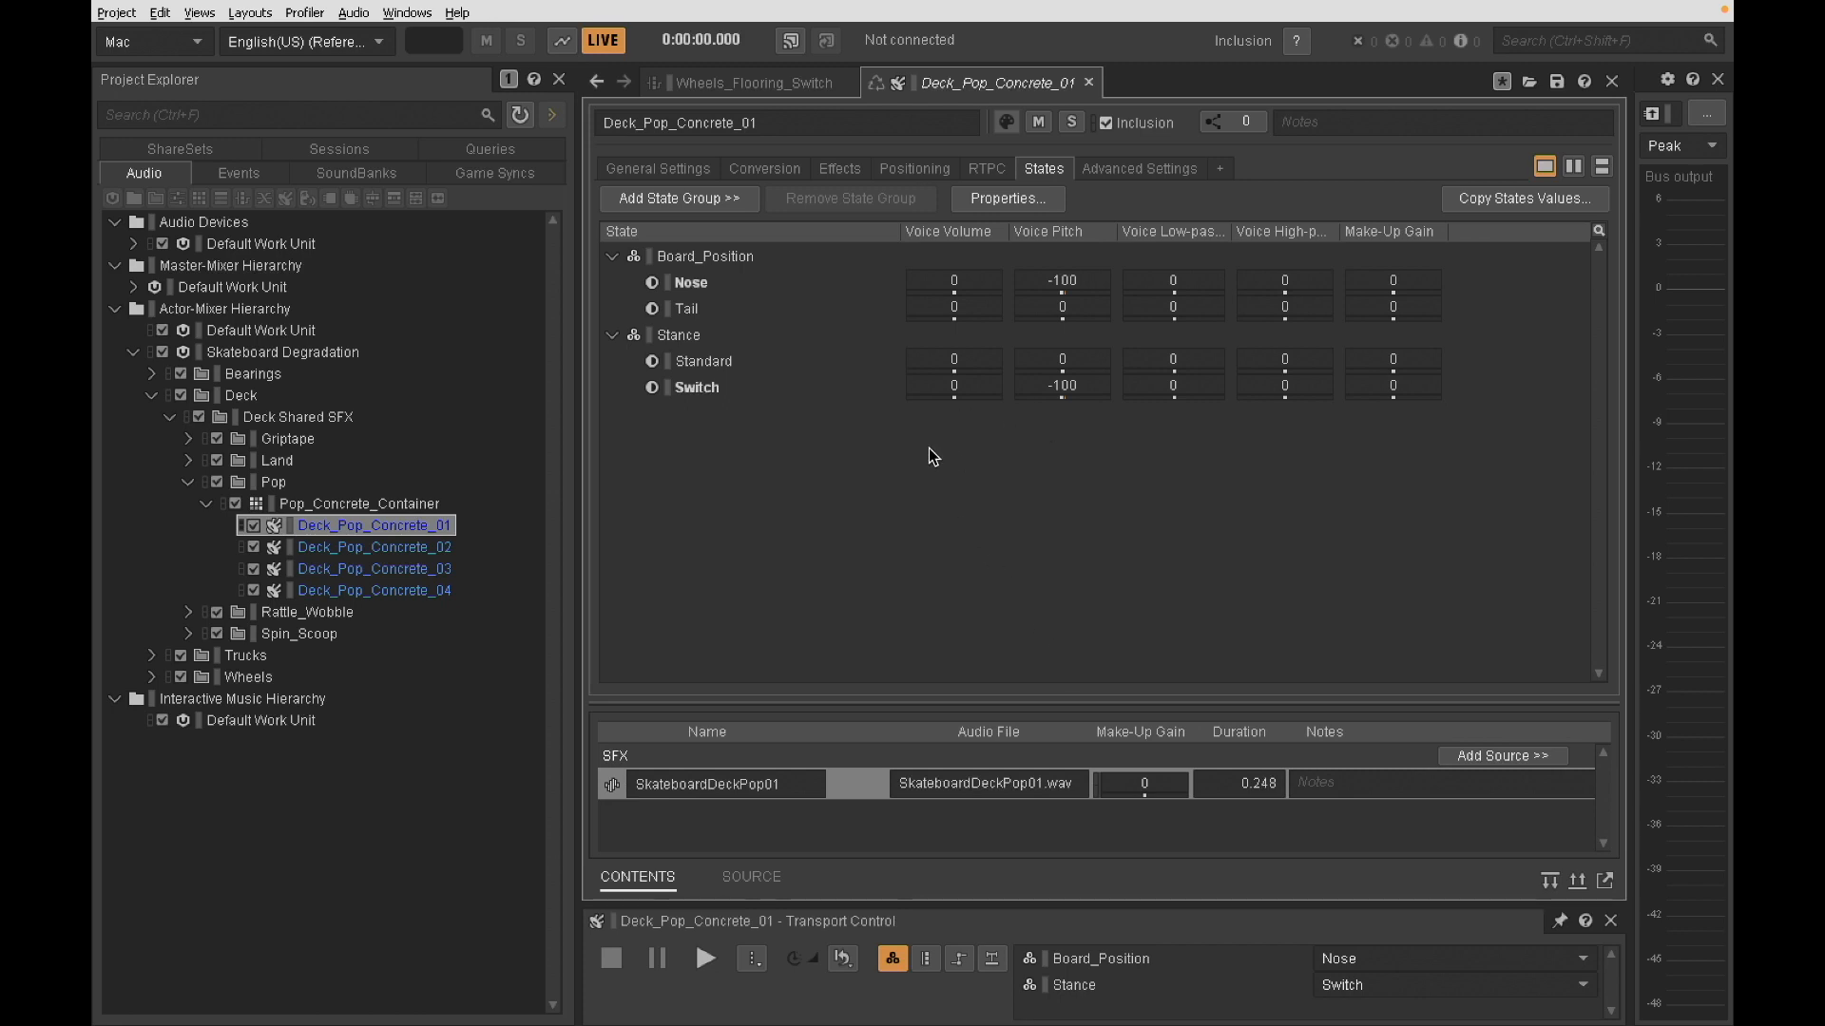
# - Audition Deck_Pop_Concrete_01 several times with Board_Position set to Tail and Stance set to Standard
pyautogui.click(1447, 961)
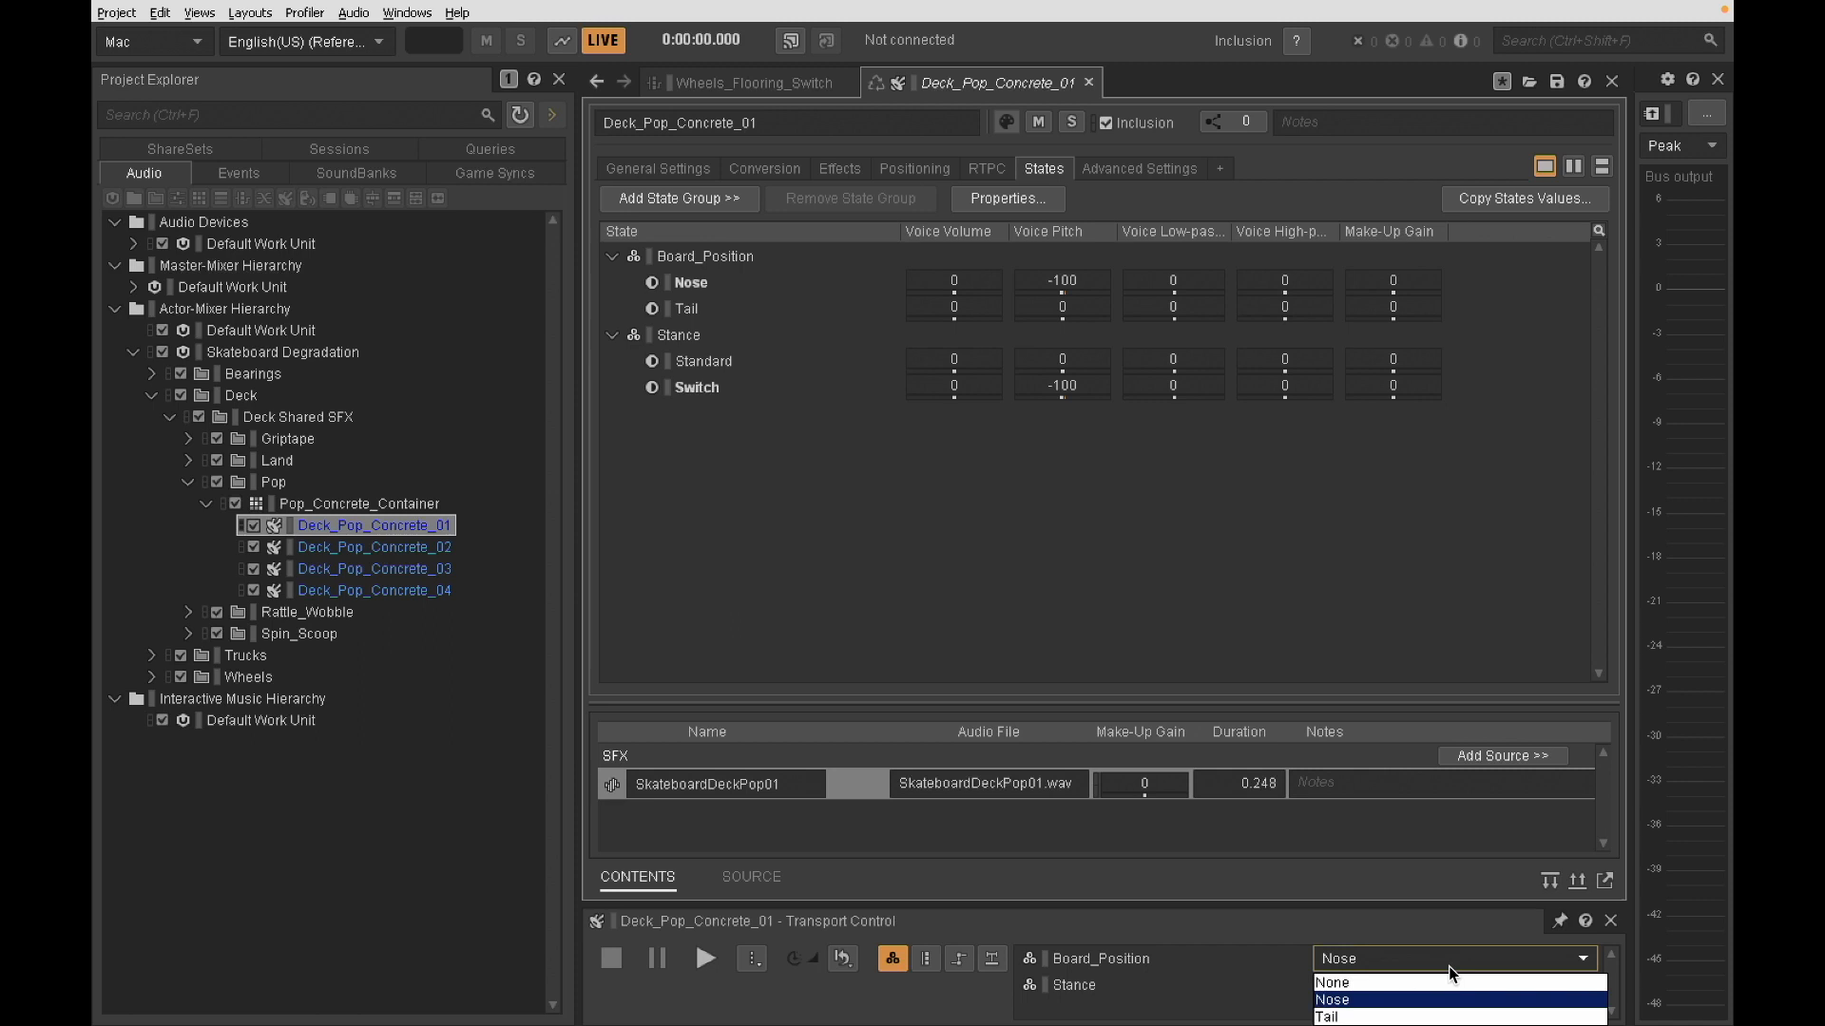
pyautogui.click(1402, 1017)
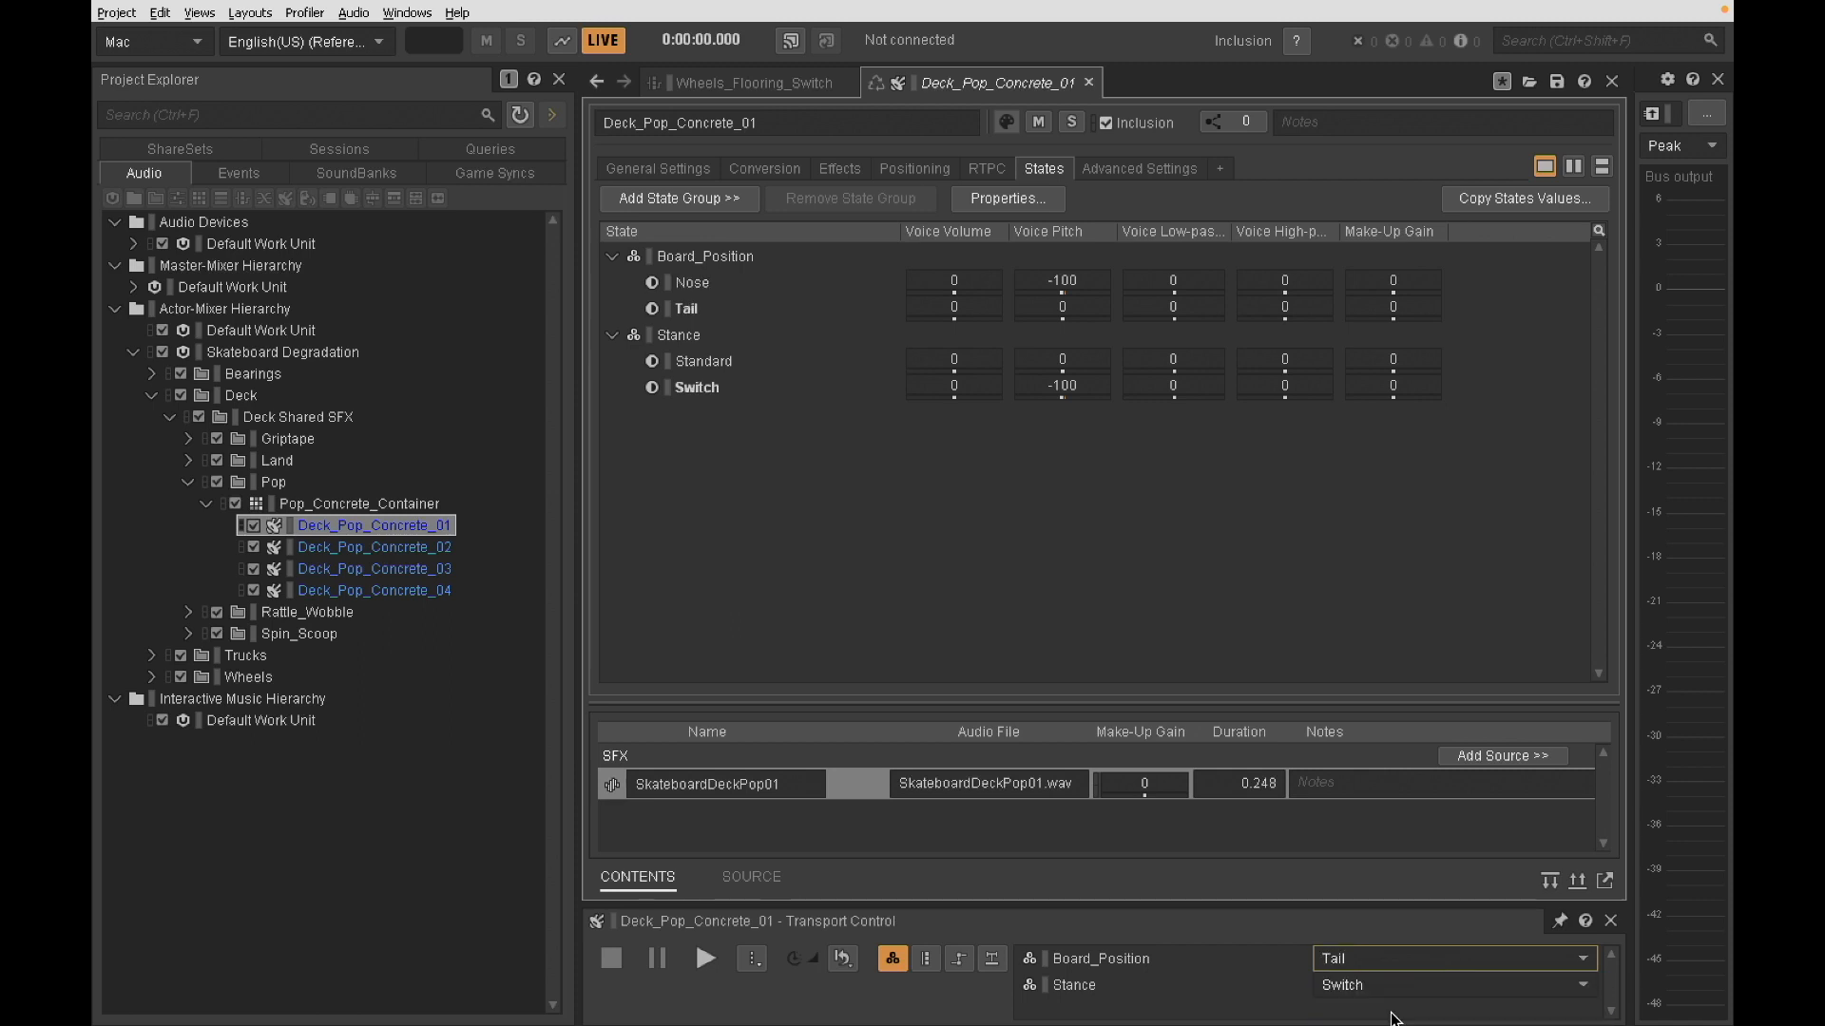
pyautogui.click(1413, 990)
pyautogui.click(1412, 945)
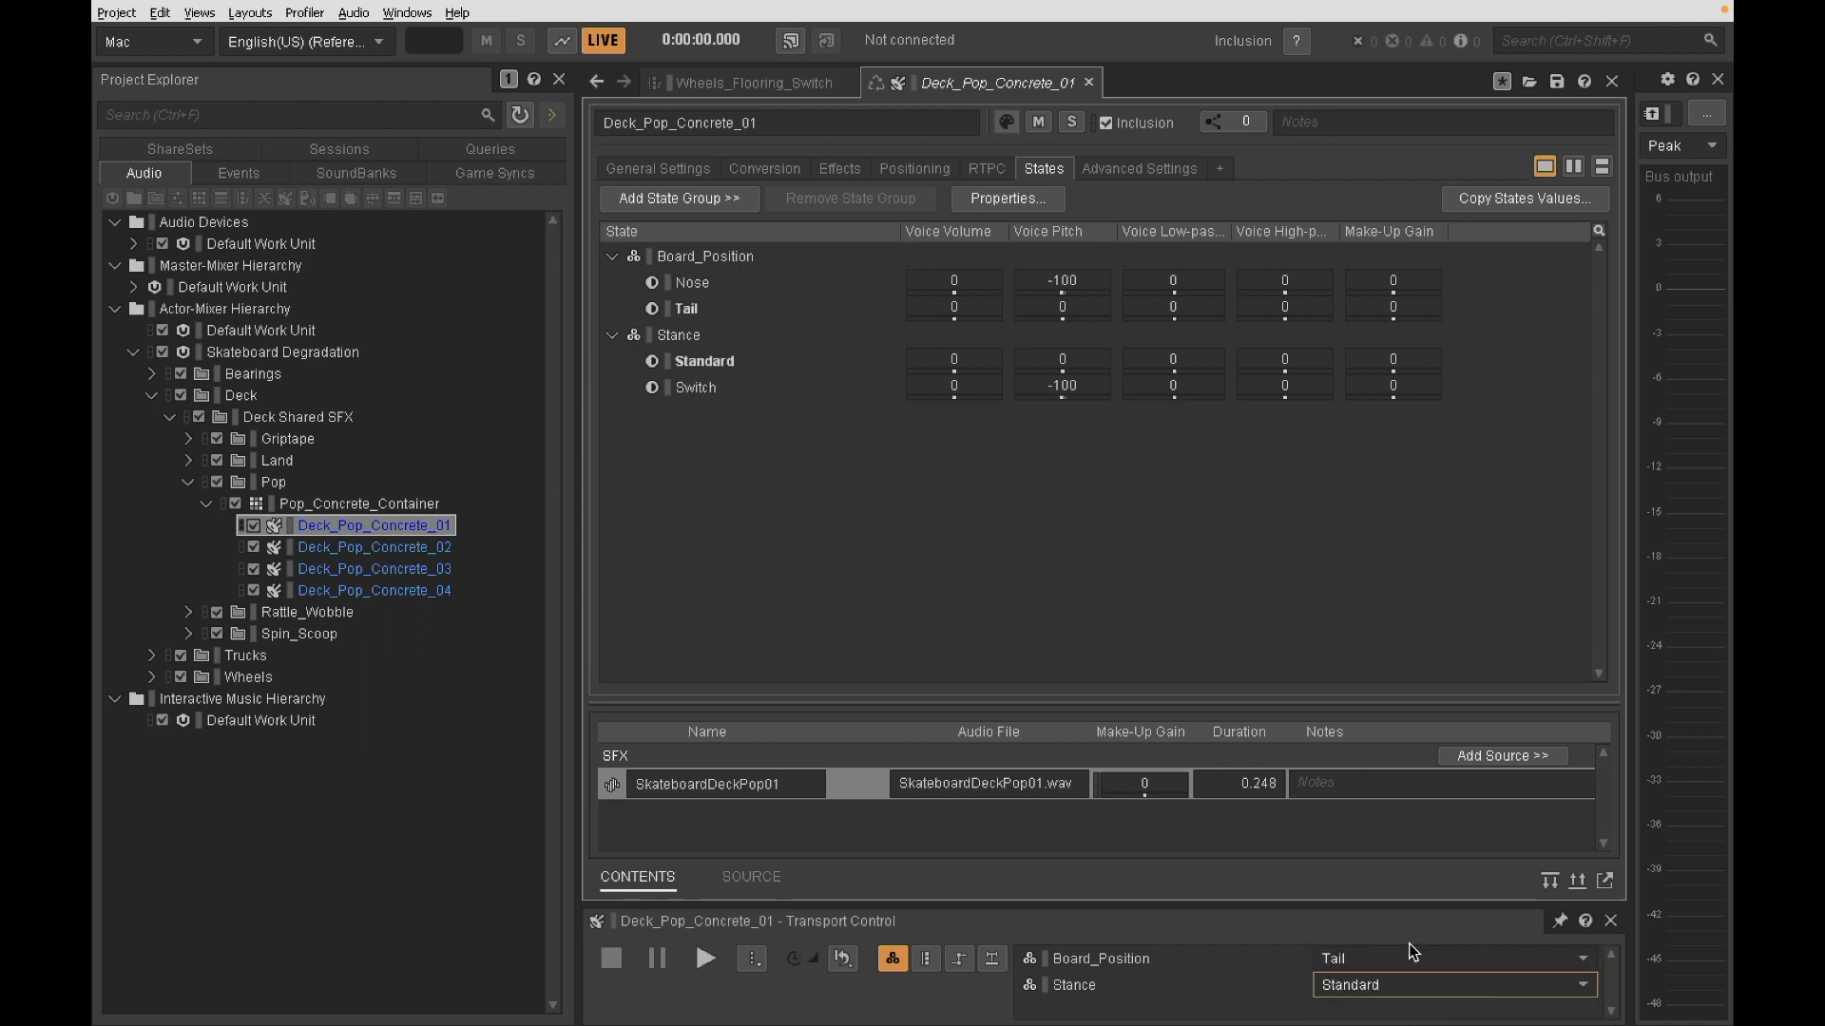
pyautogui.press('space')
pyautogui.press('space')
pyautogui.press('space')
pyautogui.press('space')
# - Audition Deck_Pop_Concrete_01 several times with Board_Position set to Nose and Stance set to Switch
pyautogui.click(1416, 959)
pyautogui.click(1426, 998)
pyautogui.click(1445, 986)
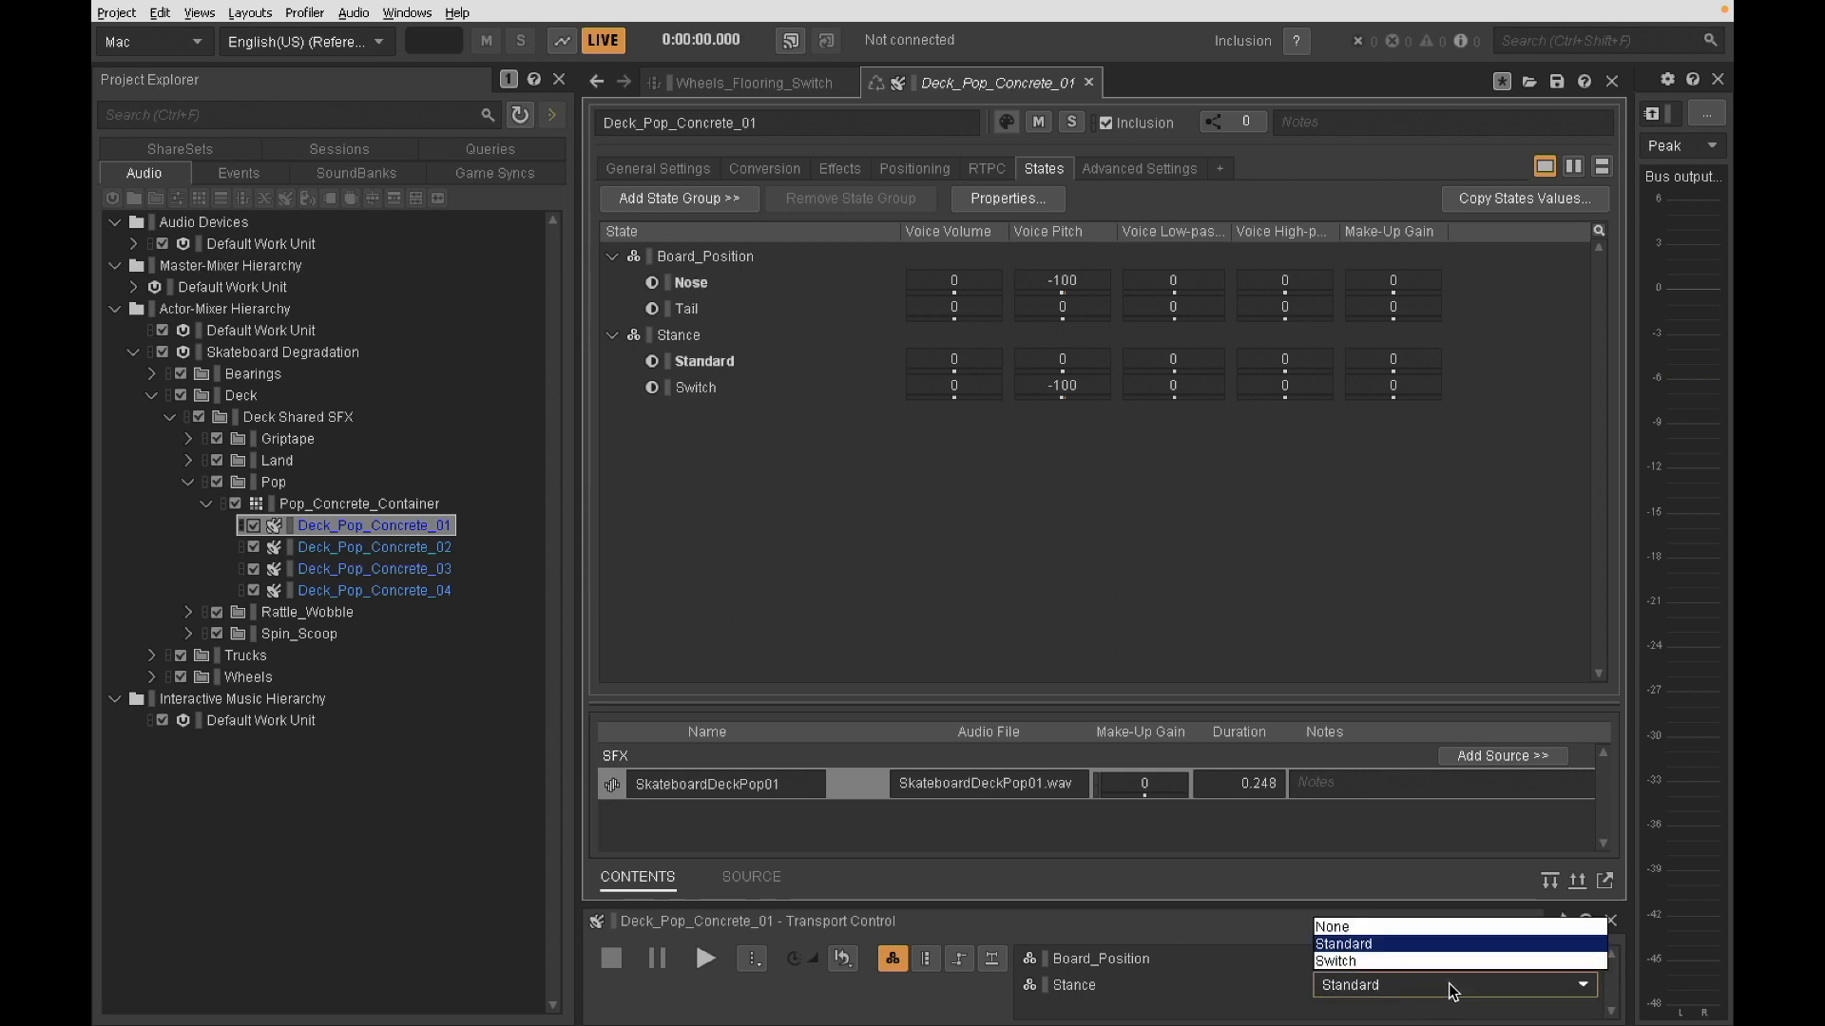
pyautogui.click(1429, 962)
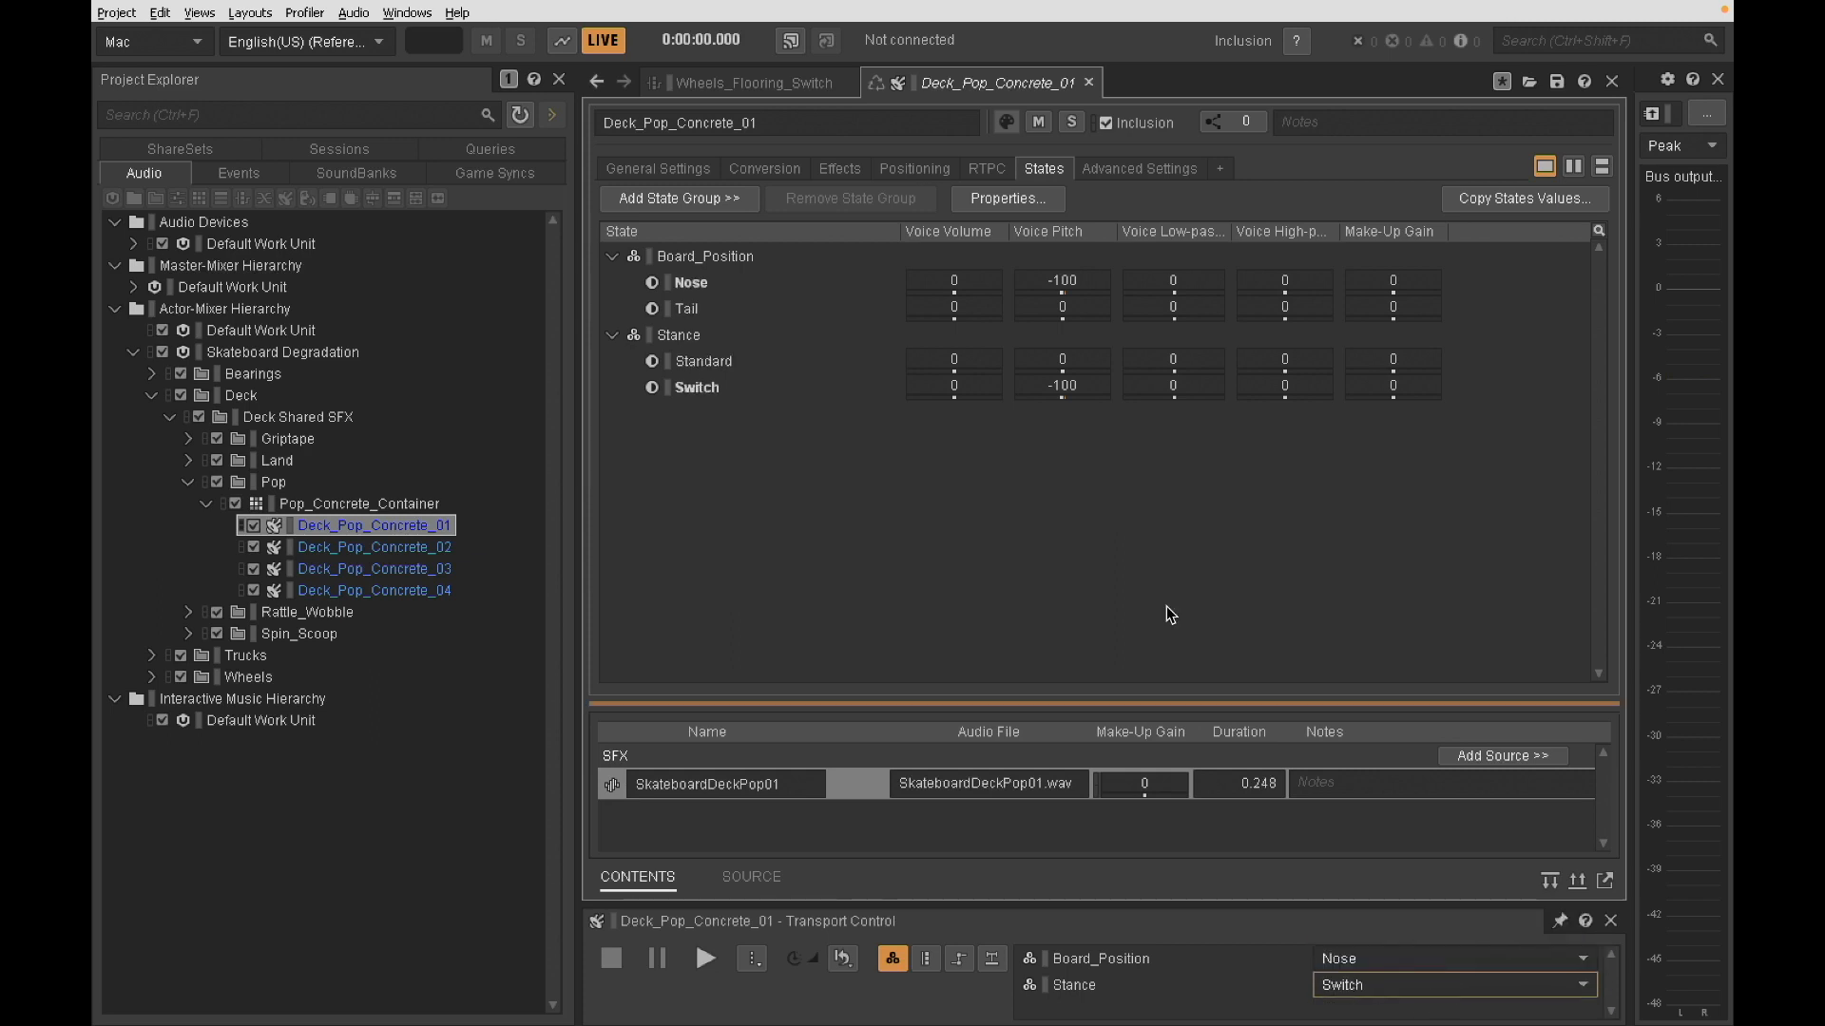
pyautogui.press('space')
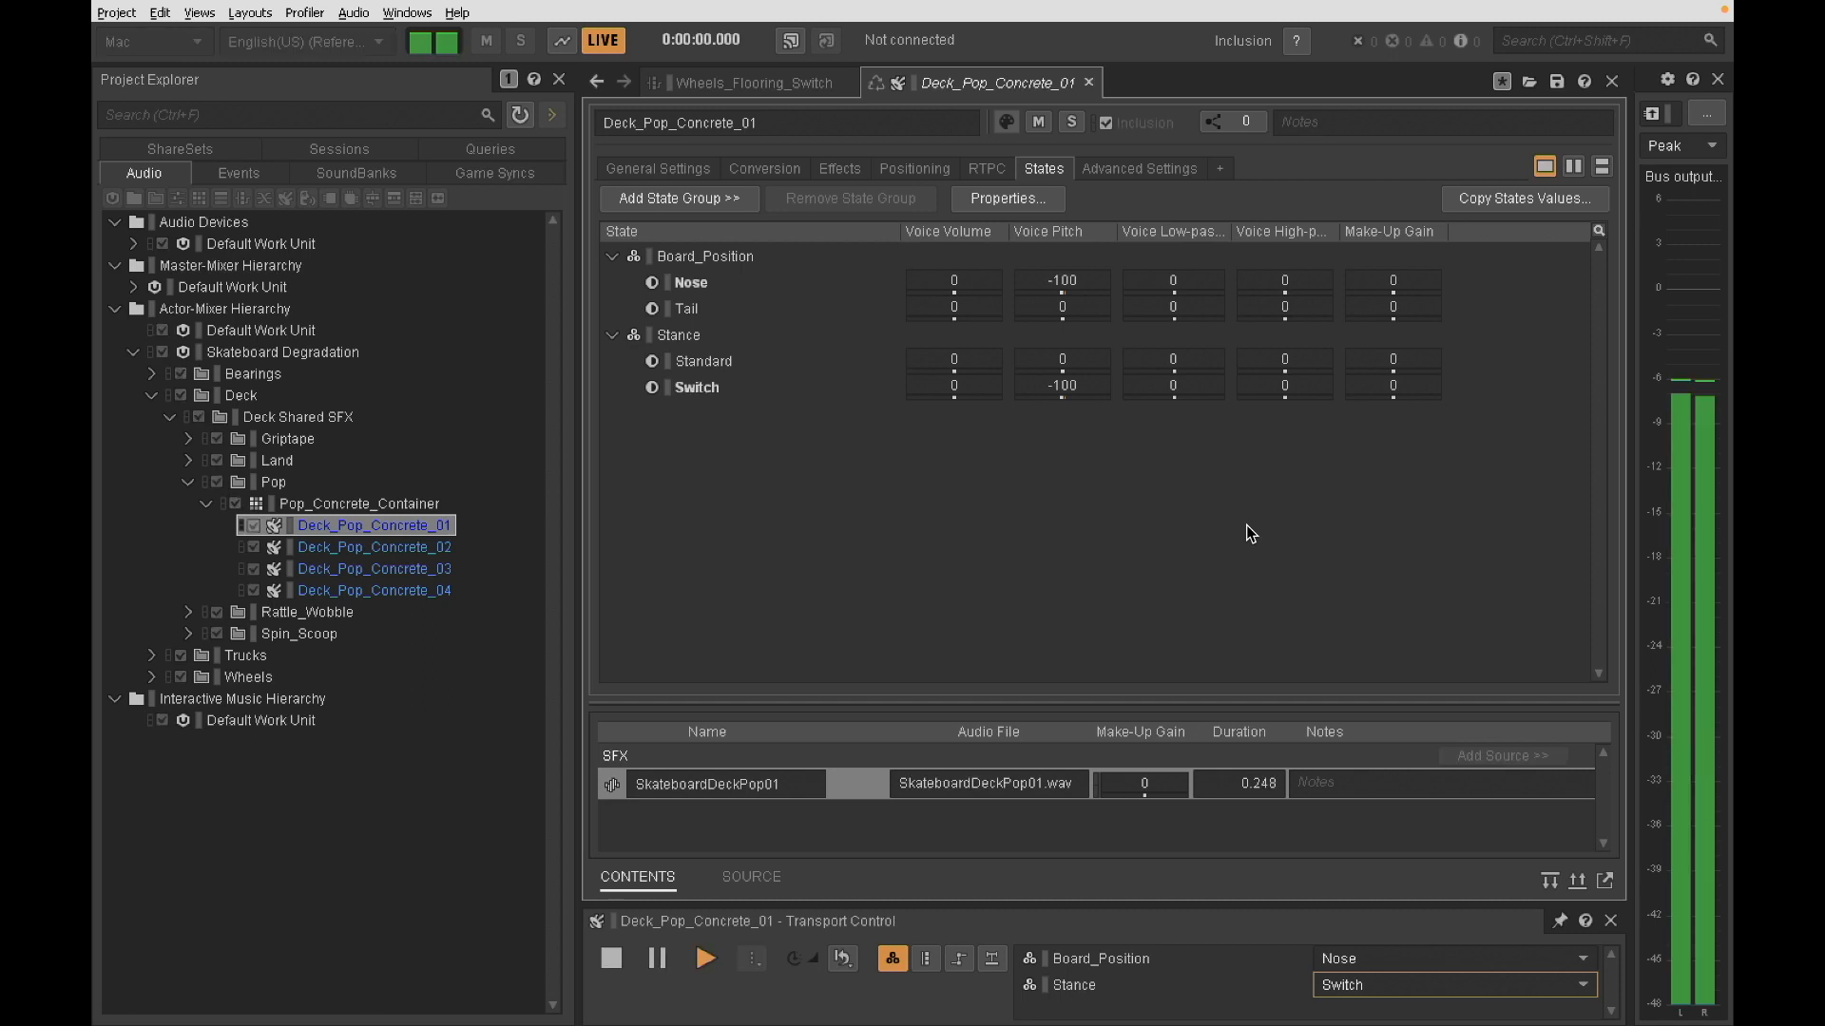
pyautogui.press('space')
pyautogui.press('space')
pyautogui.press('space')
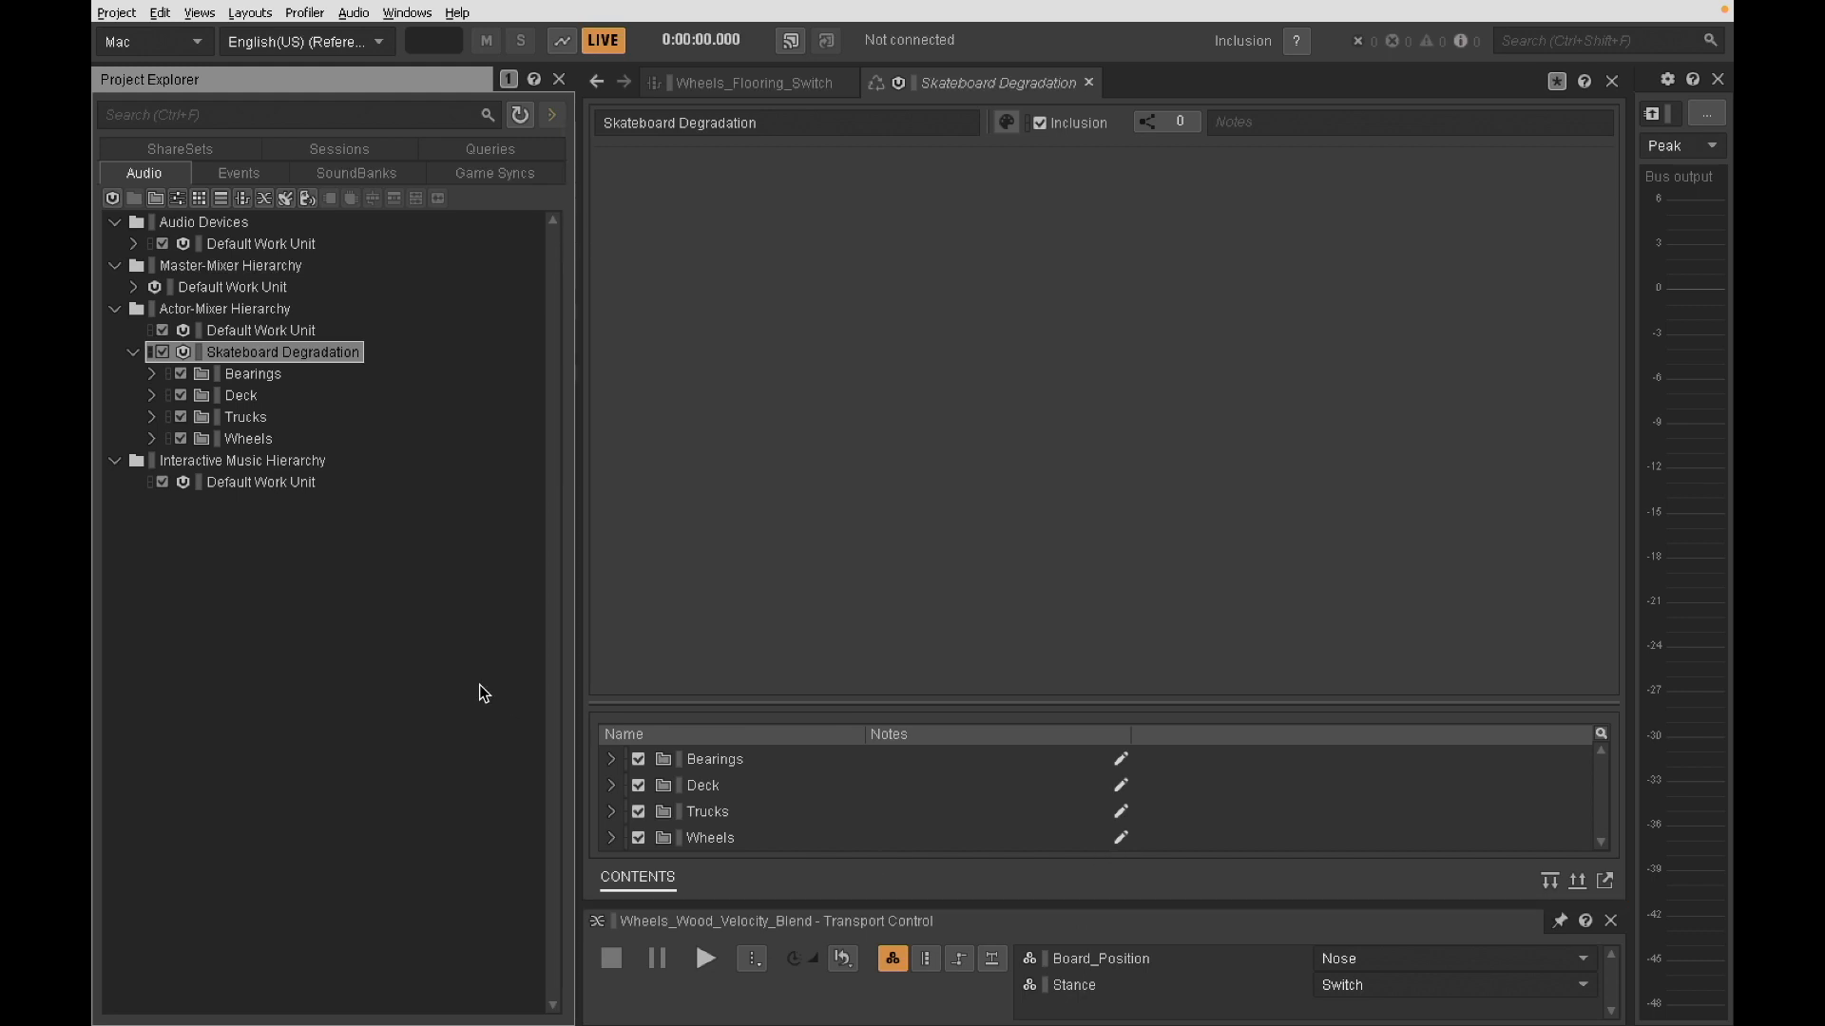
# - Expand the Wheels folder and inspect the Wheels_Wood_Slow container and its four slow loop sounds
pyautogui.click(152, 441)
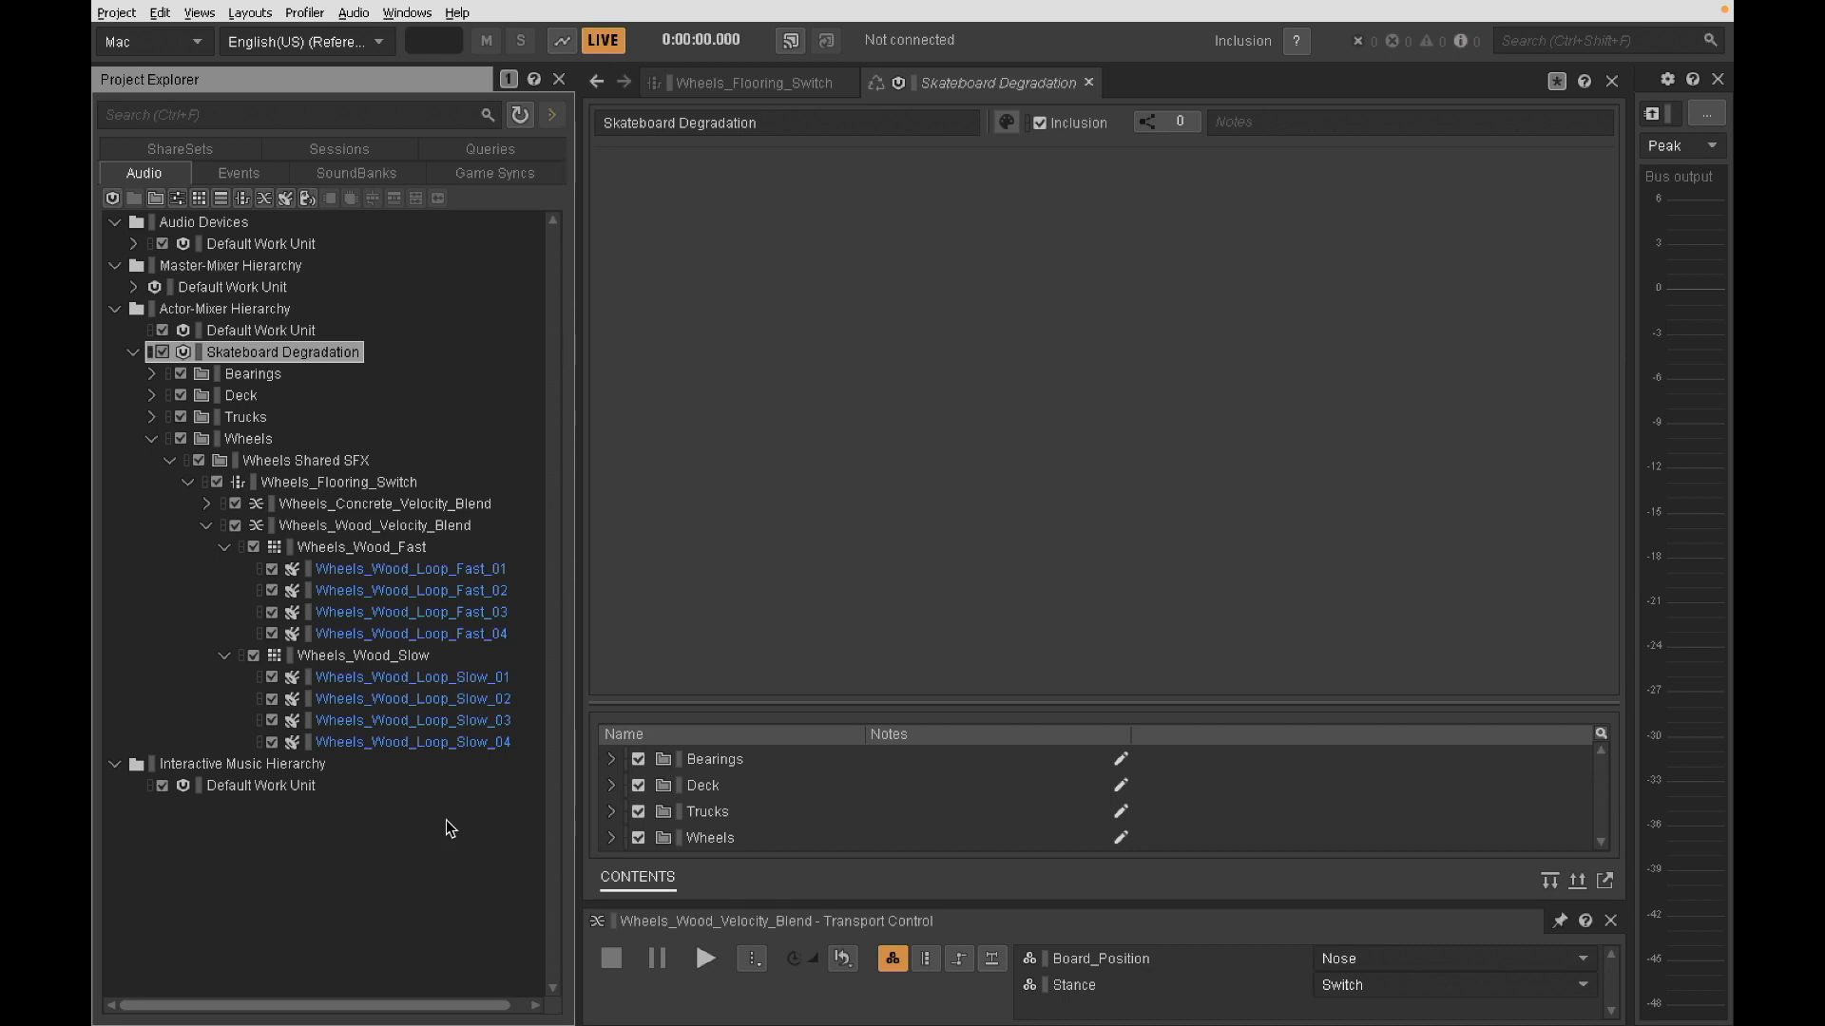
pyautogui.click(432, 743)
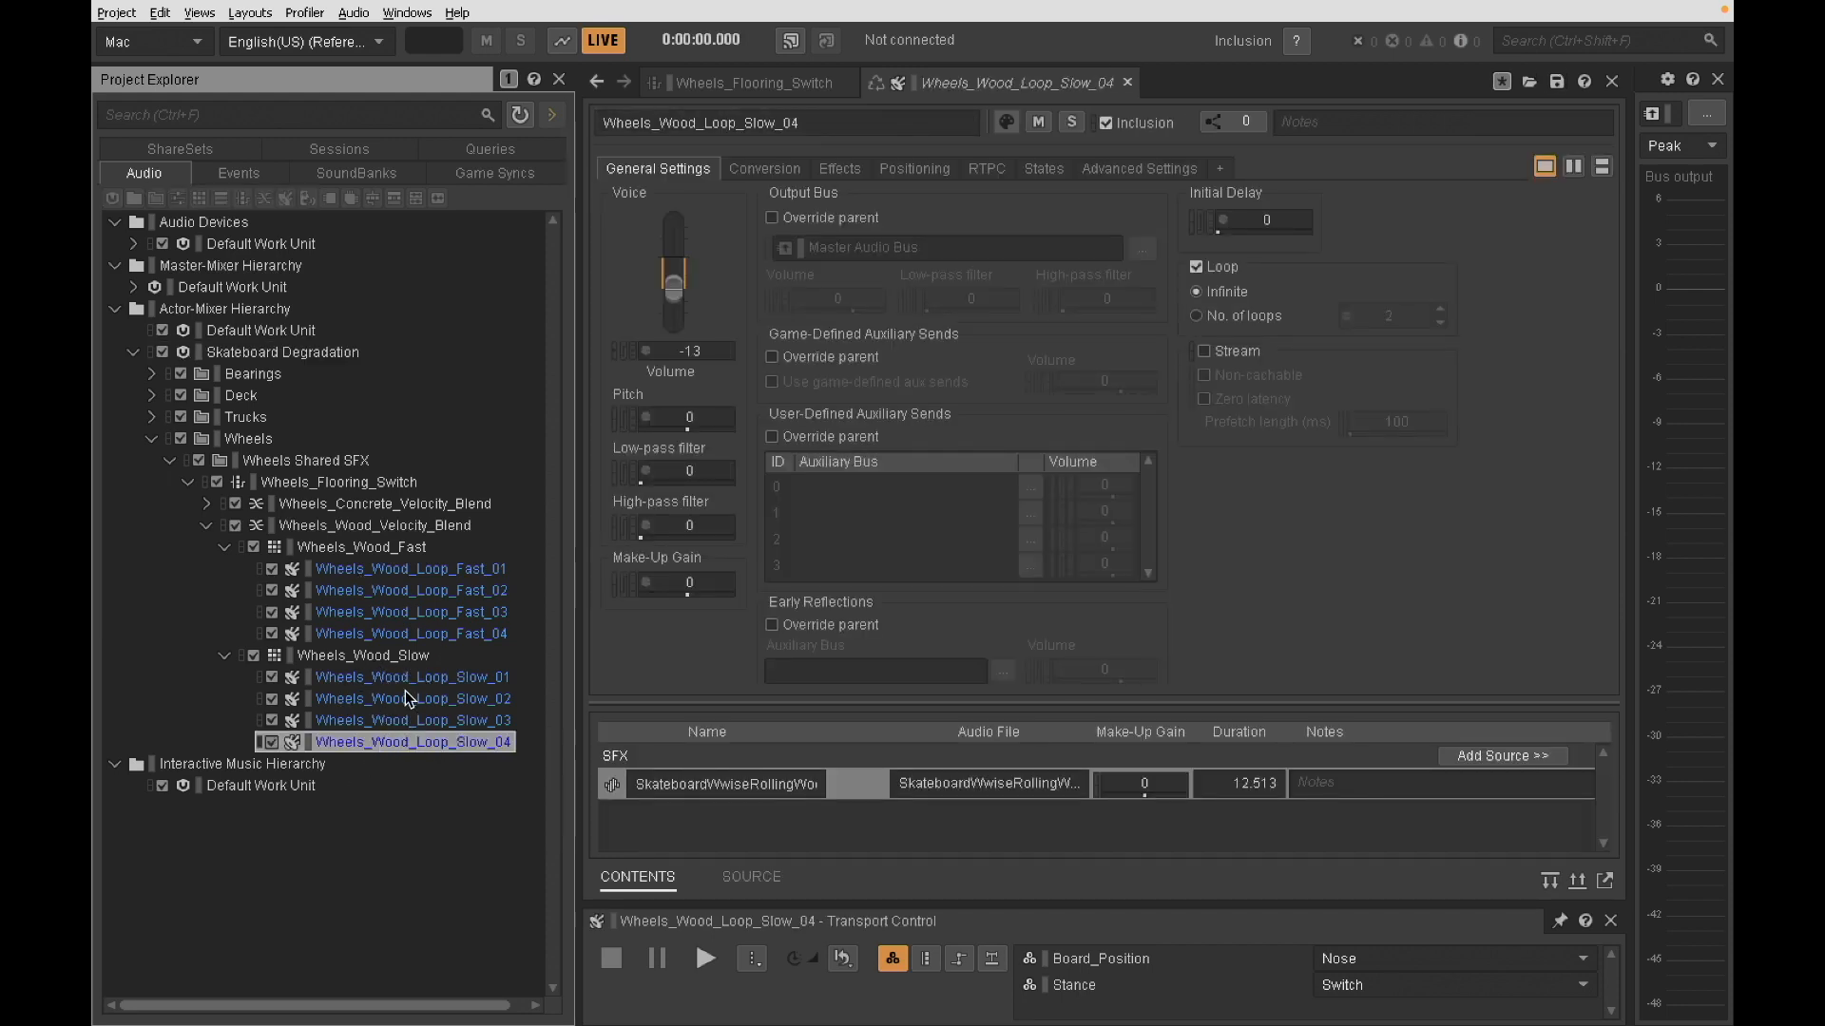
pyautogui.click(395, 665)
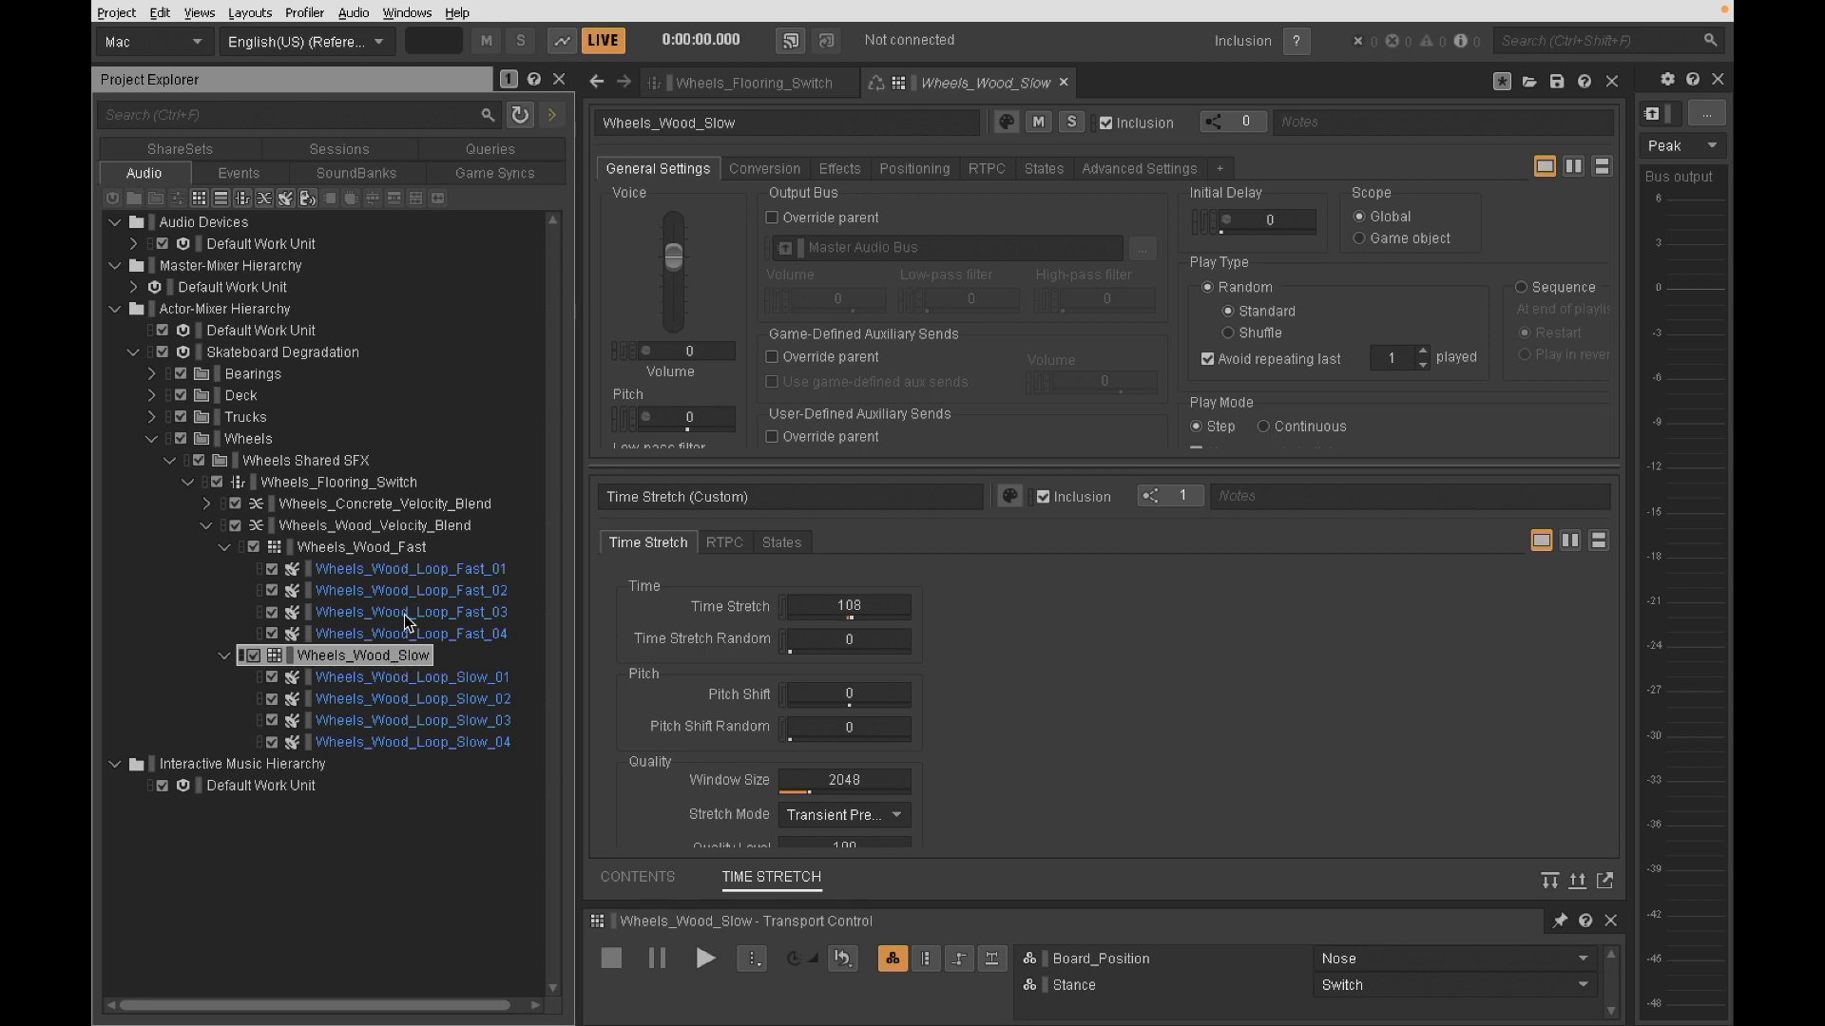
pyautogui.click(374, 679)
pyautogui.click(377, 704)
pyautogui.click(372, 722)
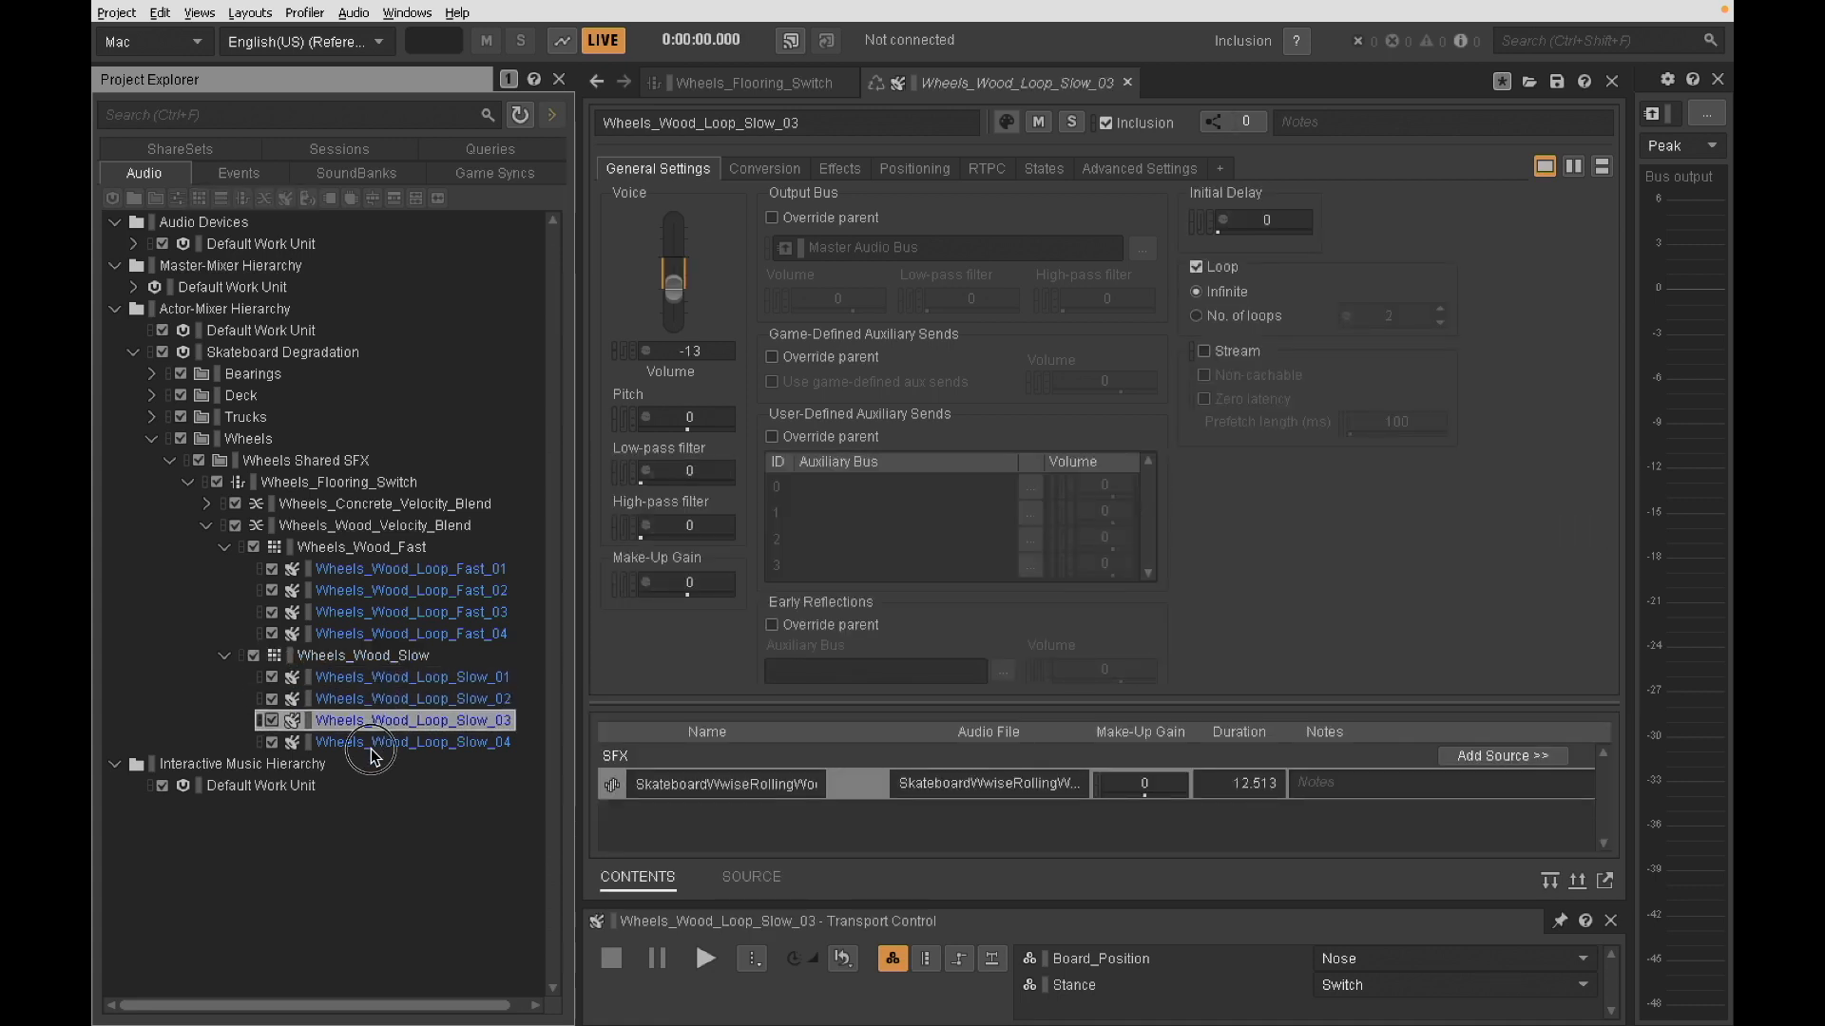
pyautogui.click(368, 745)
# - Inspect the fast wood wheel loops 04, 03 and 01, and collapse the Wheels_Wood_Fast and Wheels_Wood_Slow containers
pyautogui.click(411, 633)
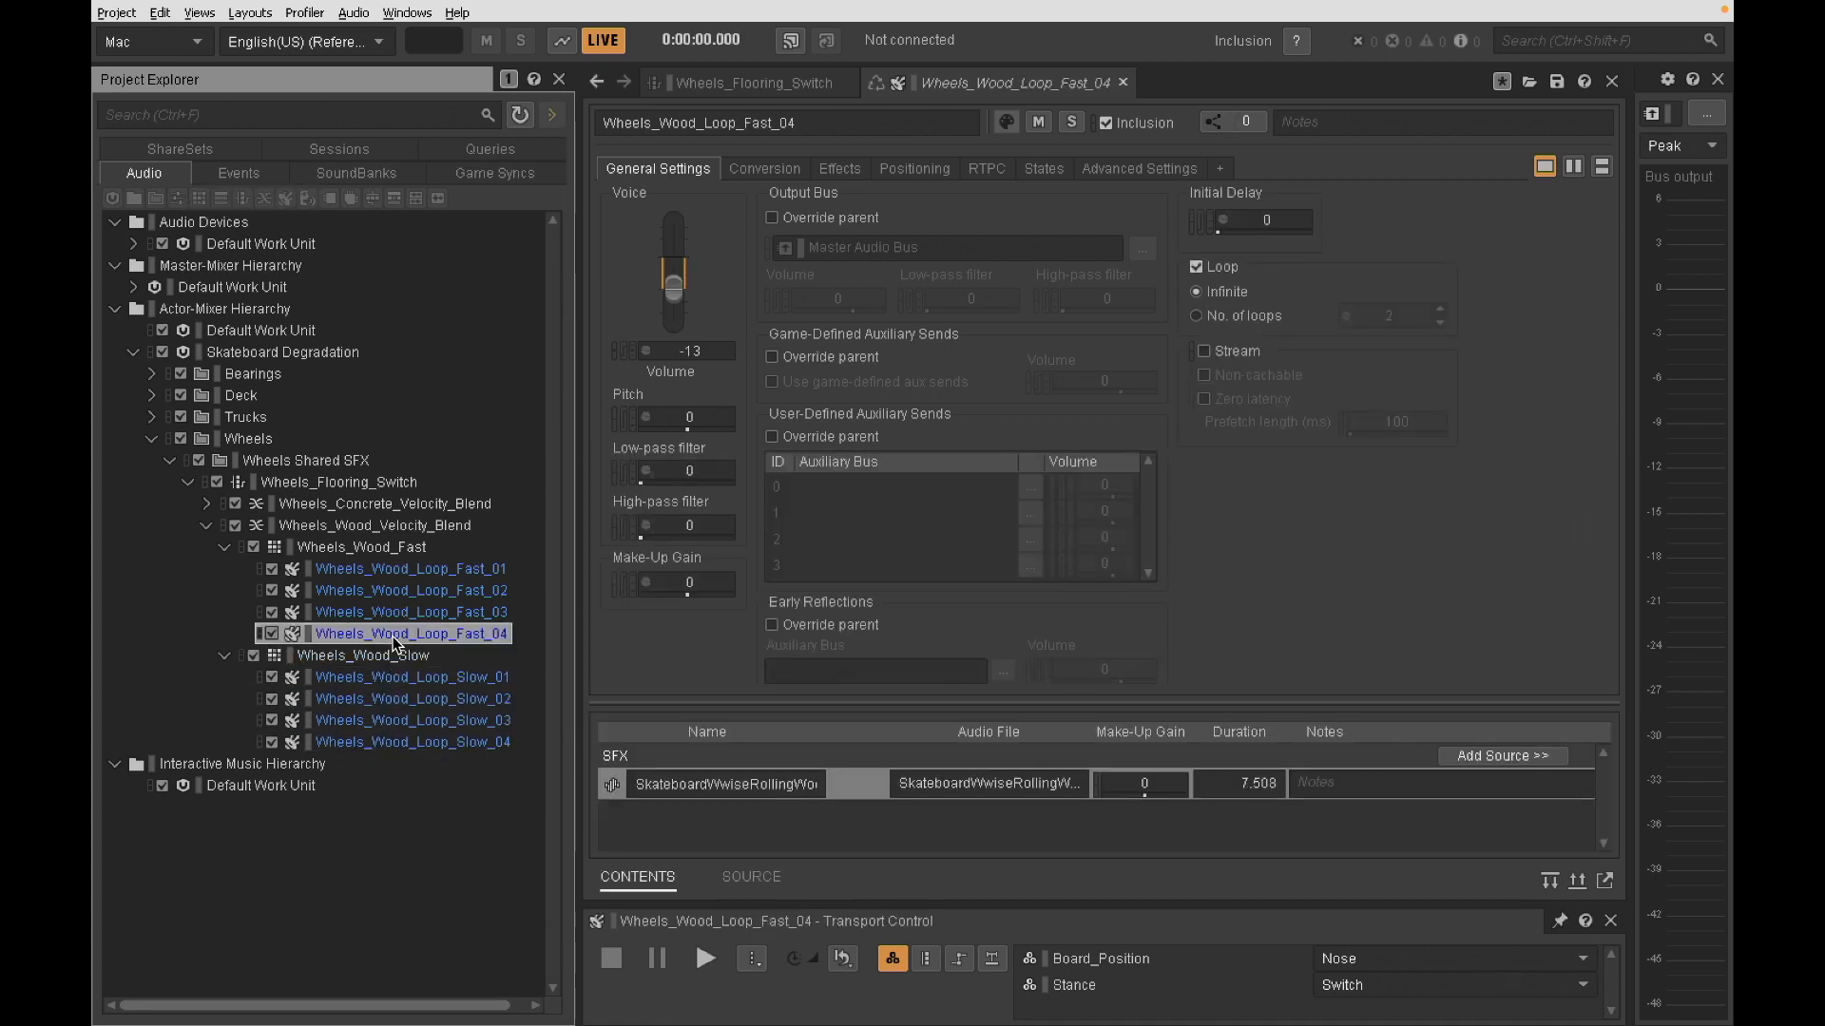
pyautogui.click(416, 612)
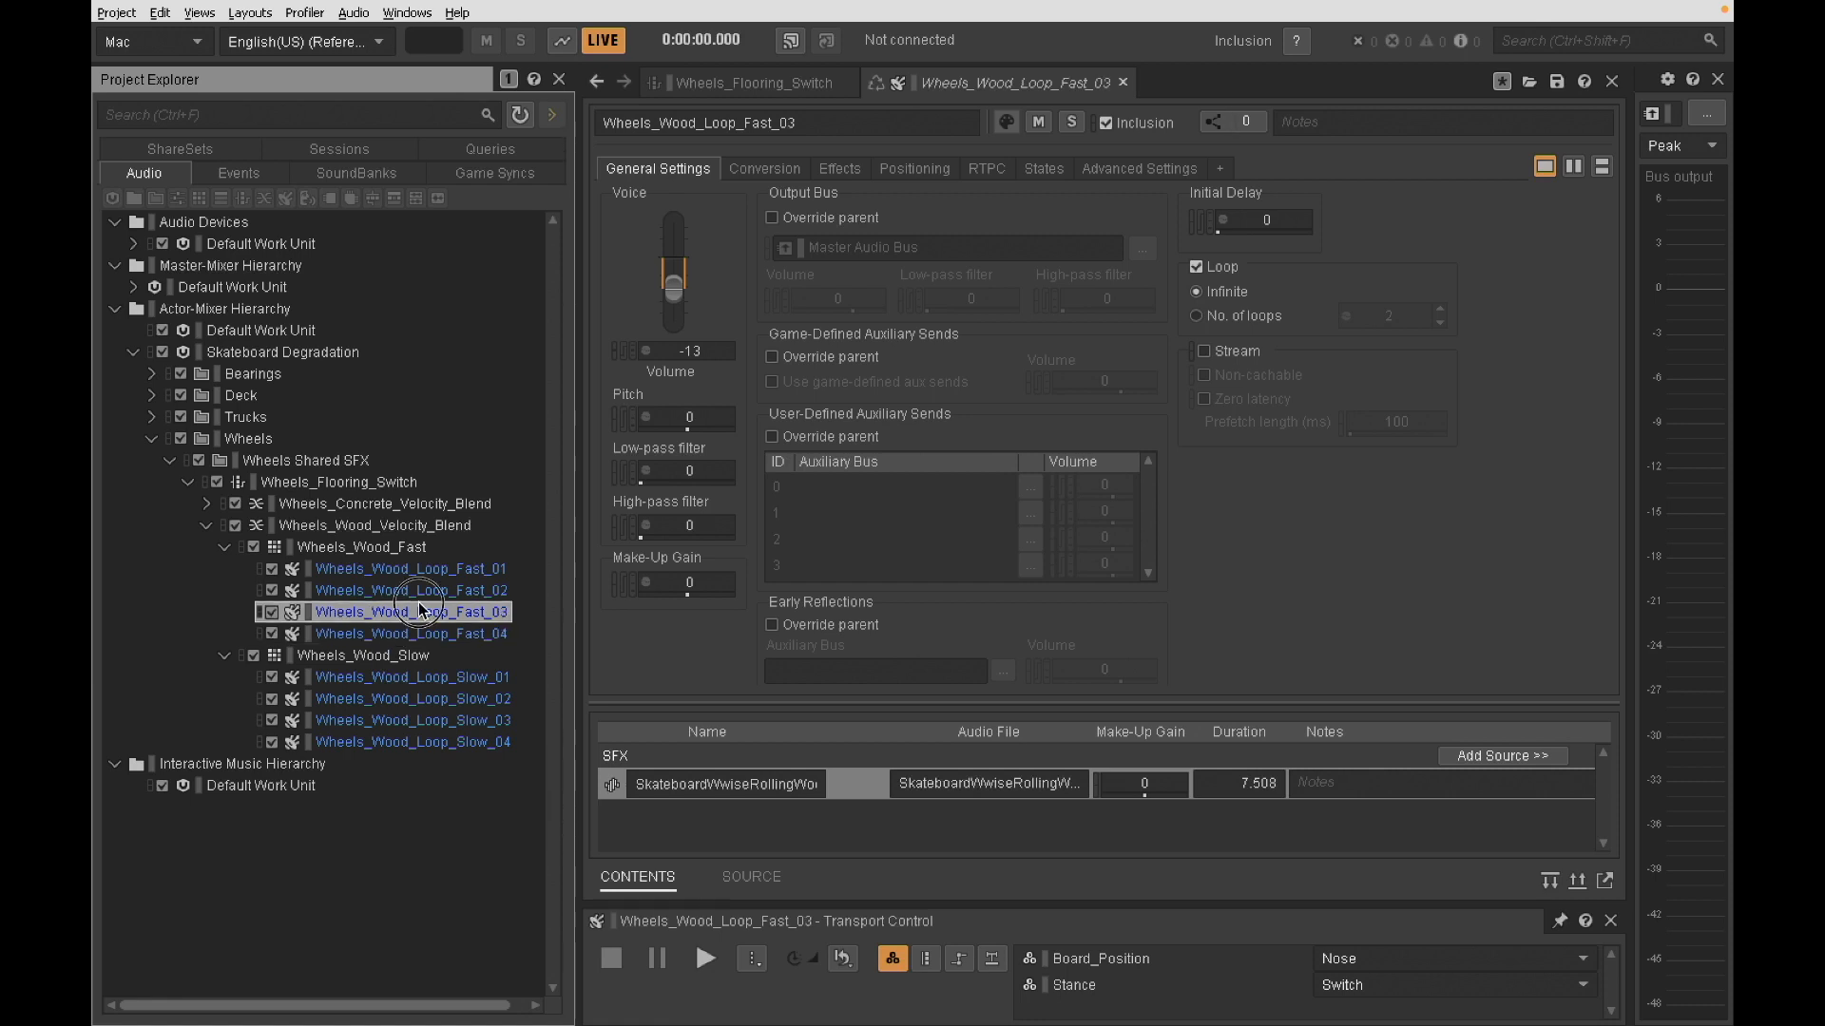
pyautogui.click(360, 569)
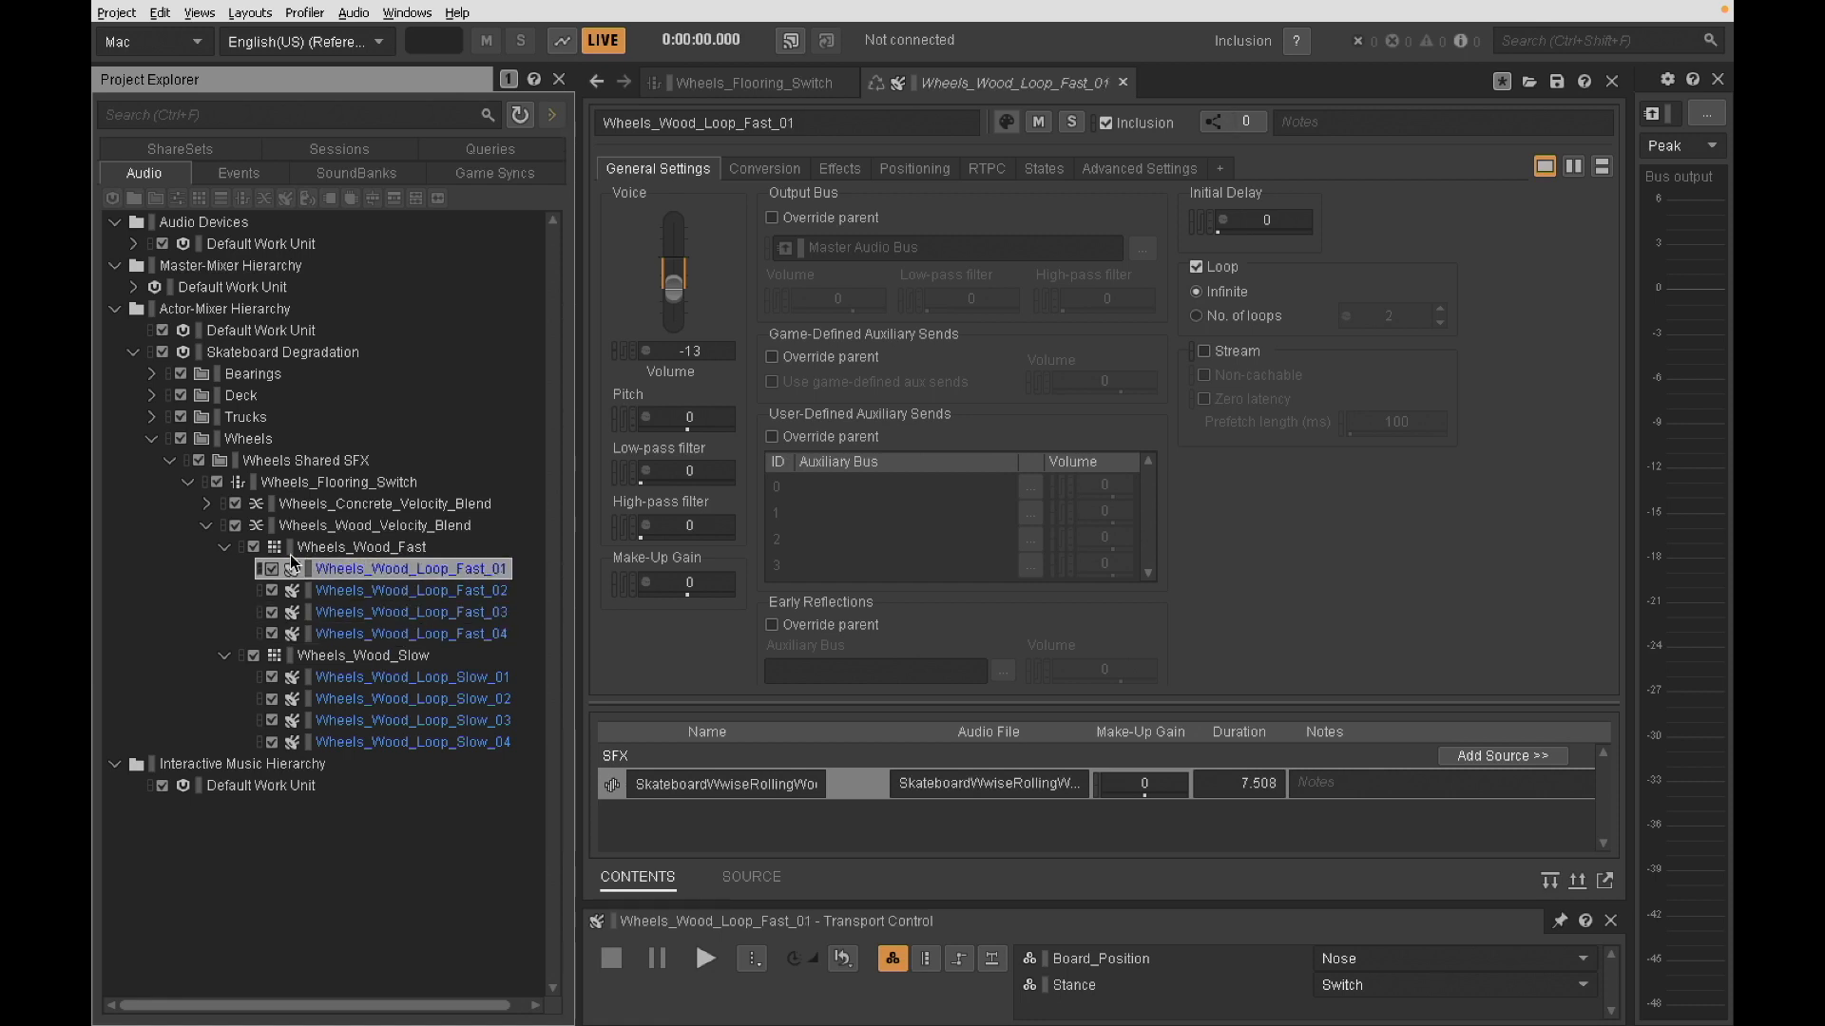
pyautogui.click(224, 547)
pyautogui.click(224, 569)
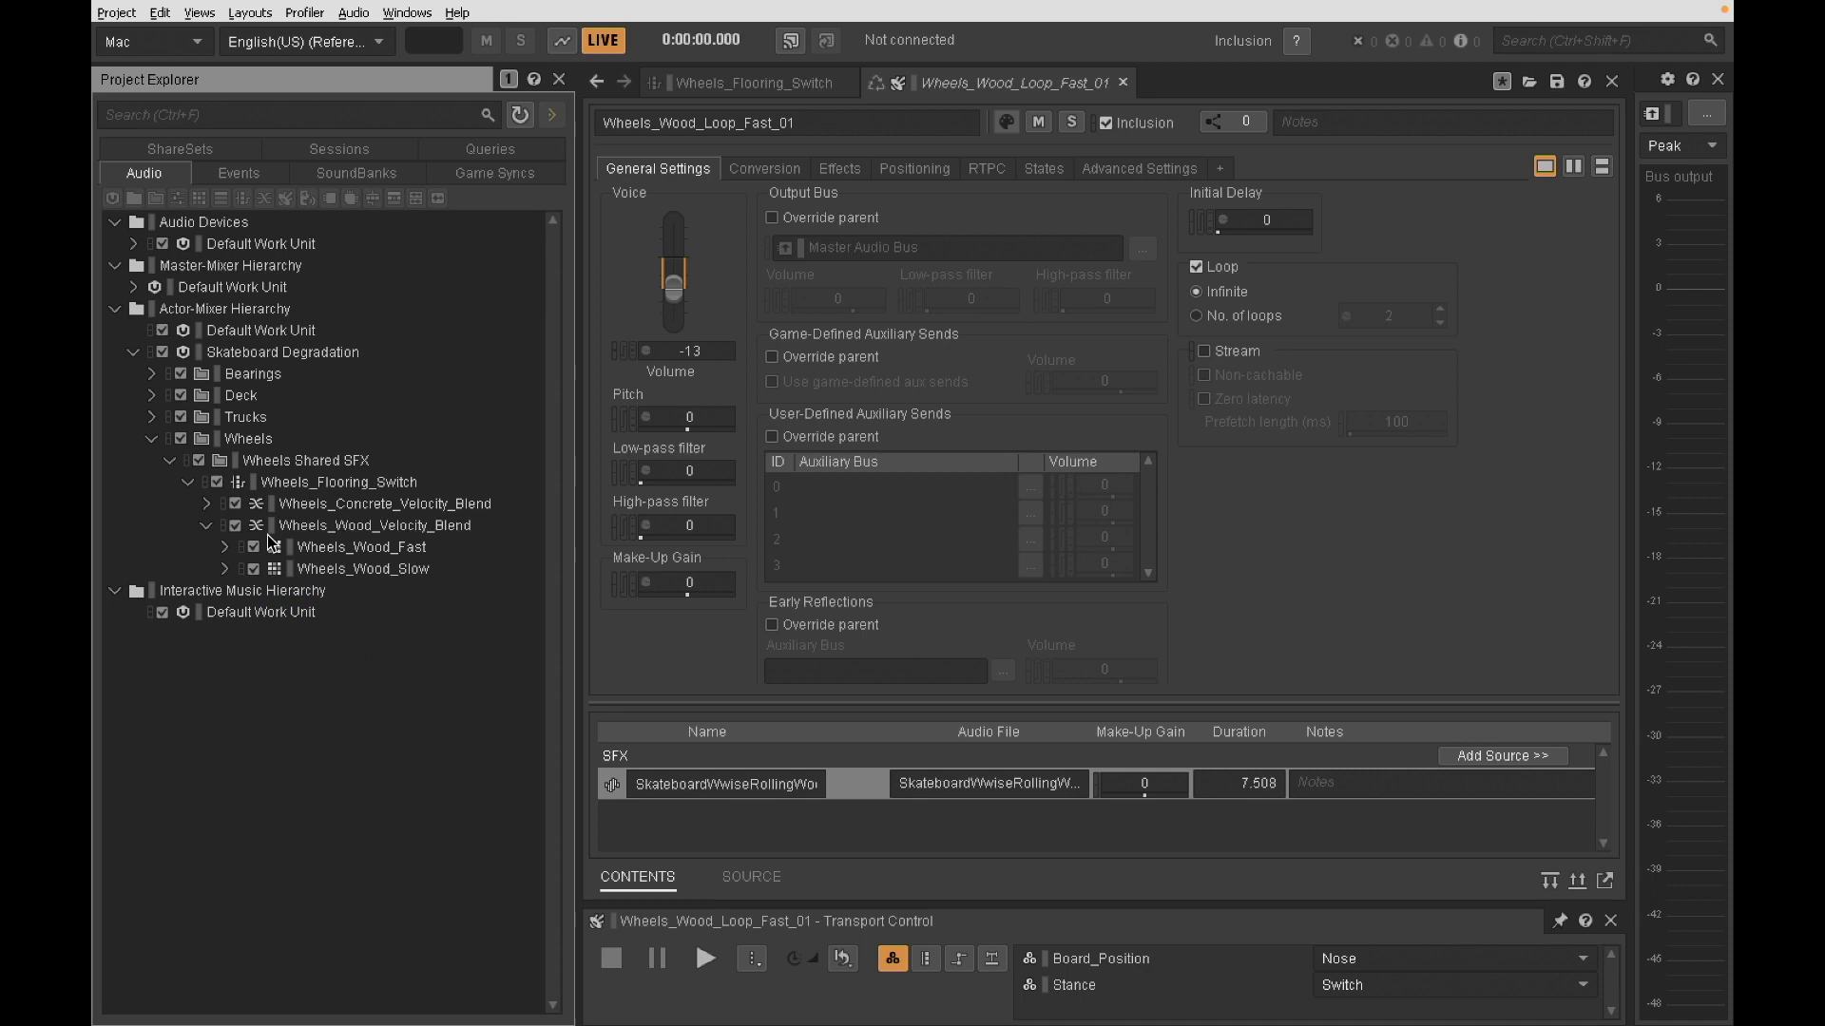
# - Inspect the Wheels_Wood_Velocity_Blend crossfade by sweeping Player_Velocity from 100 down to about 10.5 on its blend track
pyautogui.click(319, 528)
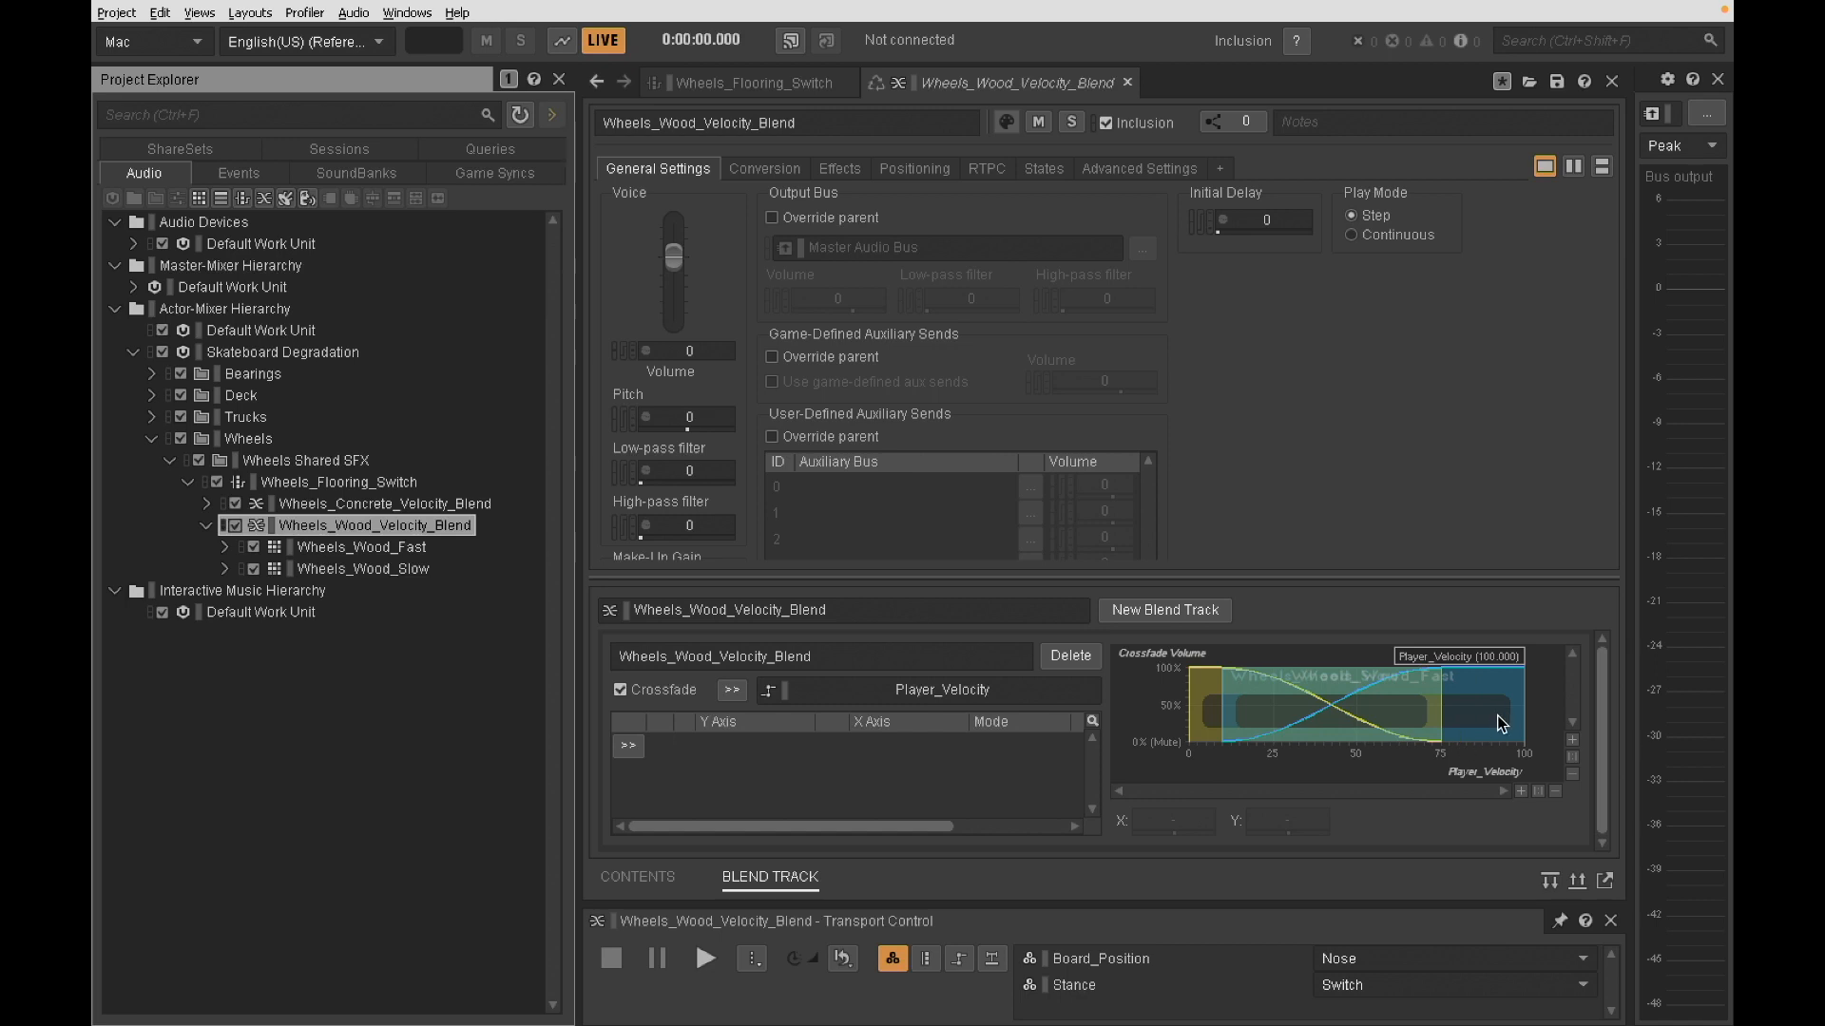
pyautogui.click(1495, 666)
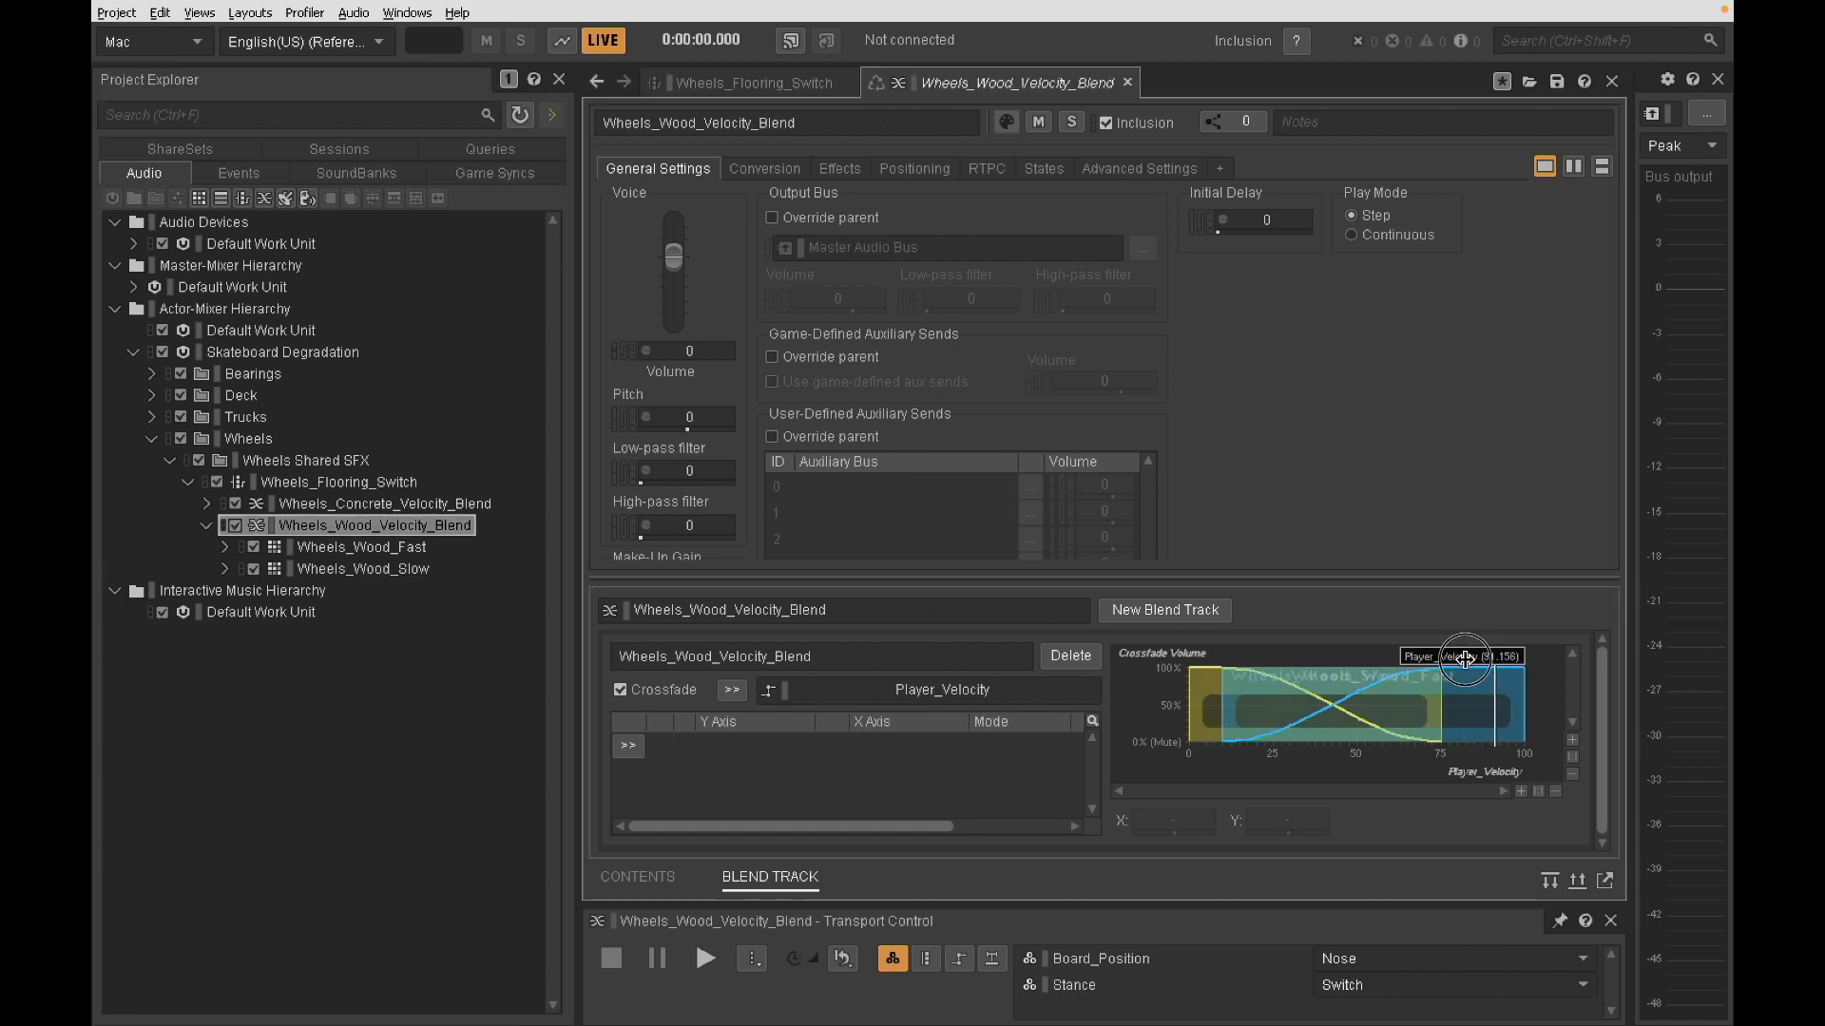
pyautogui.moveTo(1464, 661); pyautogui.dragTo(1223, 695)
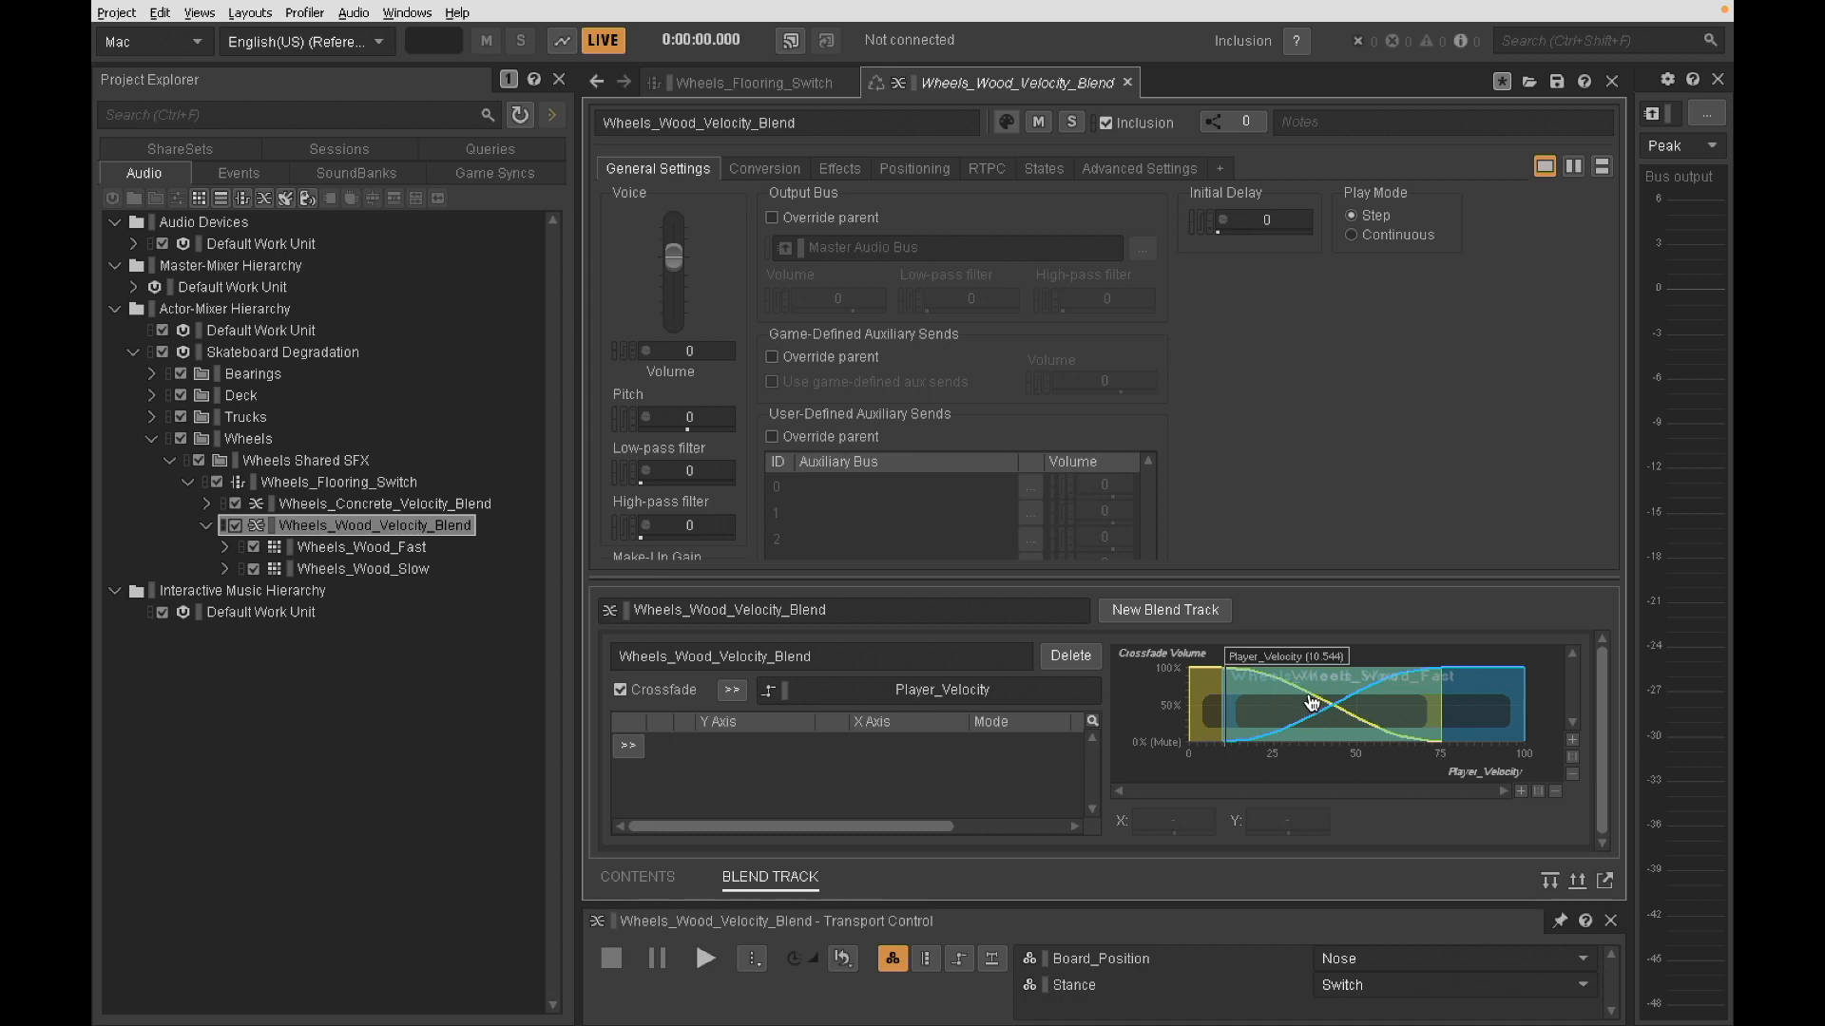
# - Raise Player_Velocity to 100 and audition the wood velocity blend while varying the velocity, ending at about 95.6
pyautogui.moveTo(1284, 652); pyautogui.dragTo(1588, 643)
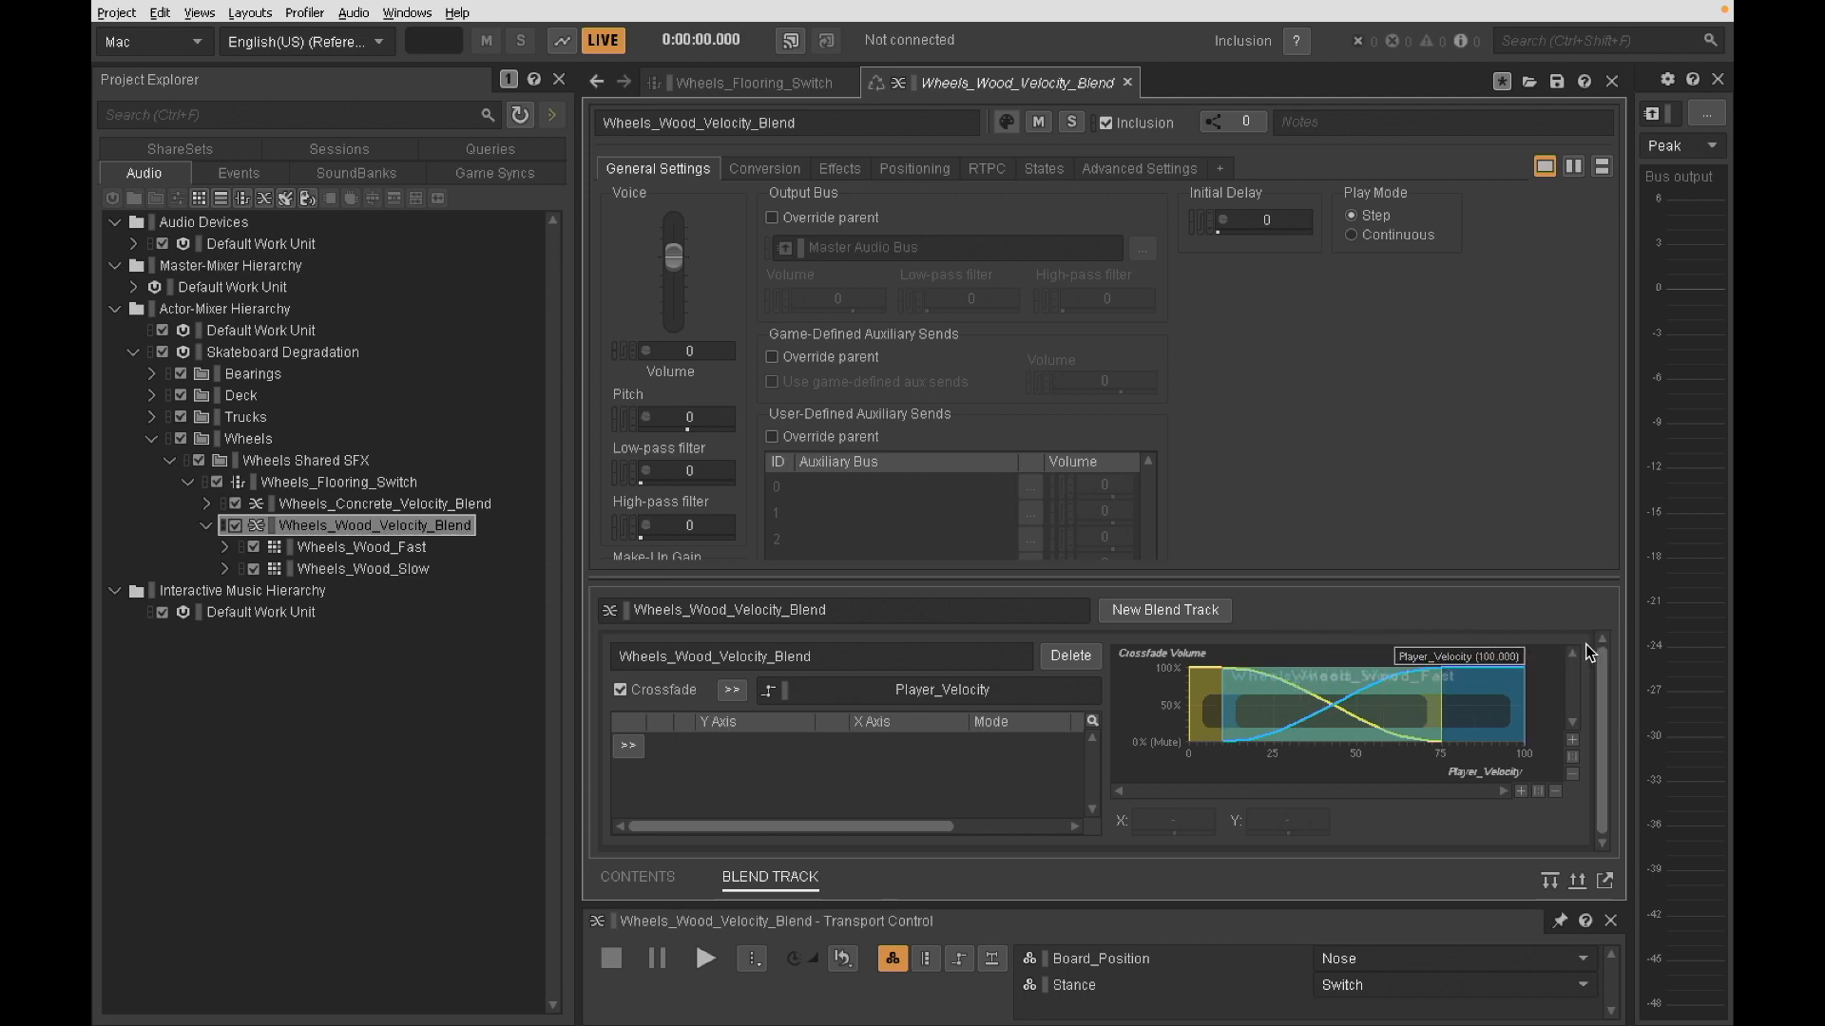
pyautogui.press('space')
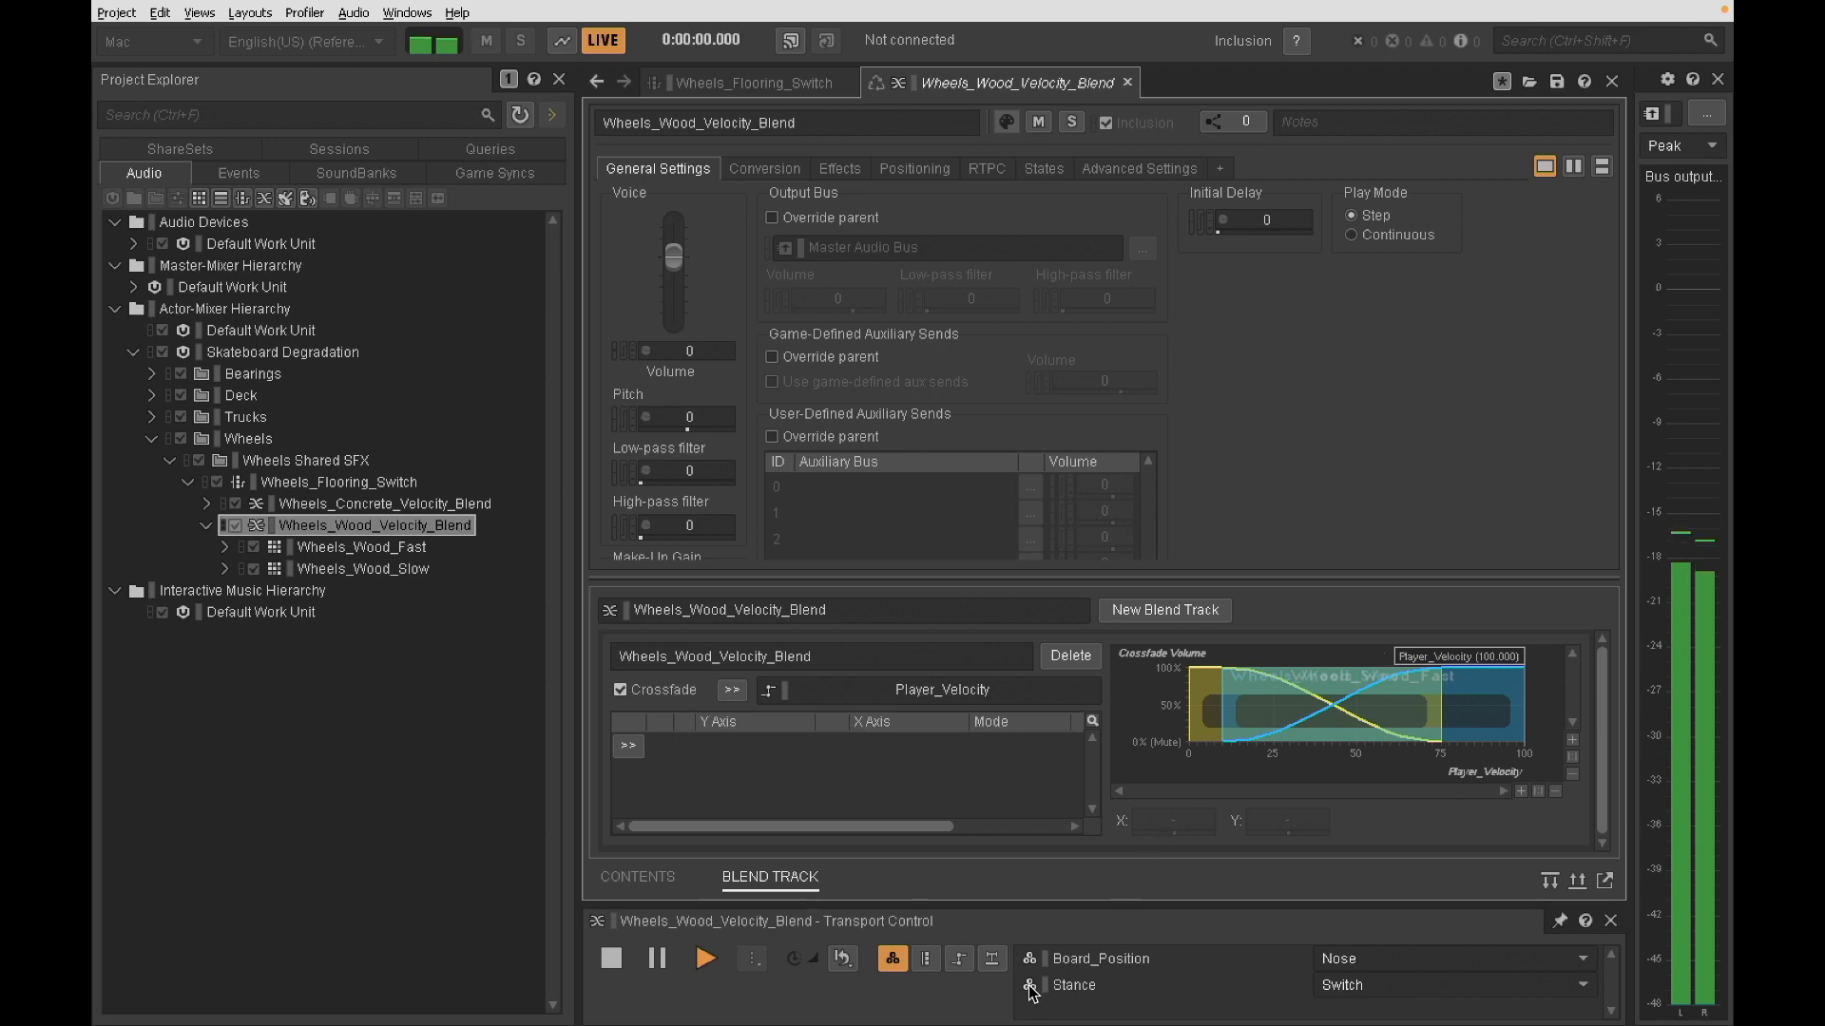
pyautogui.moveTo(1478, 656); pyautogui.dragTo(1511, 673)
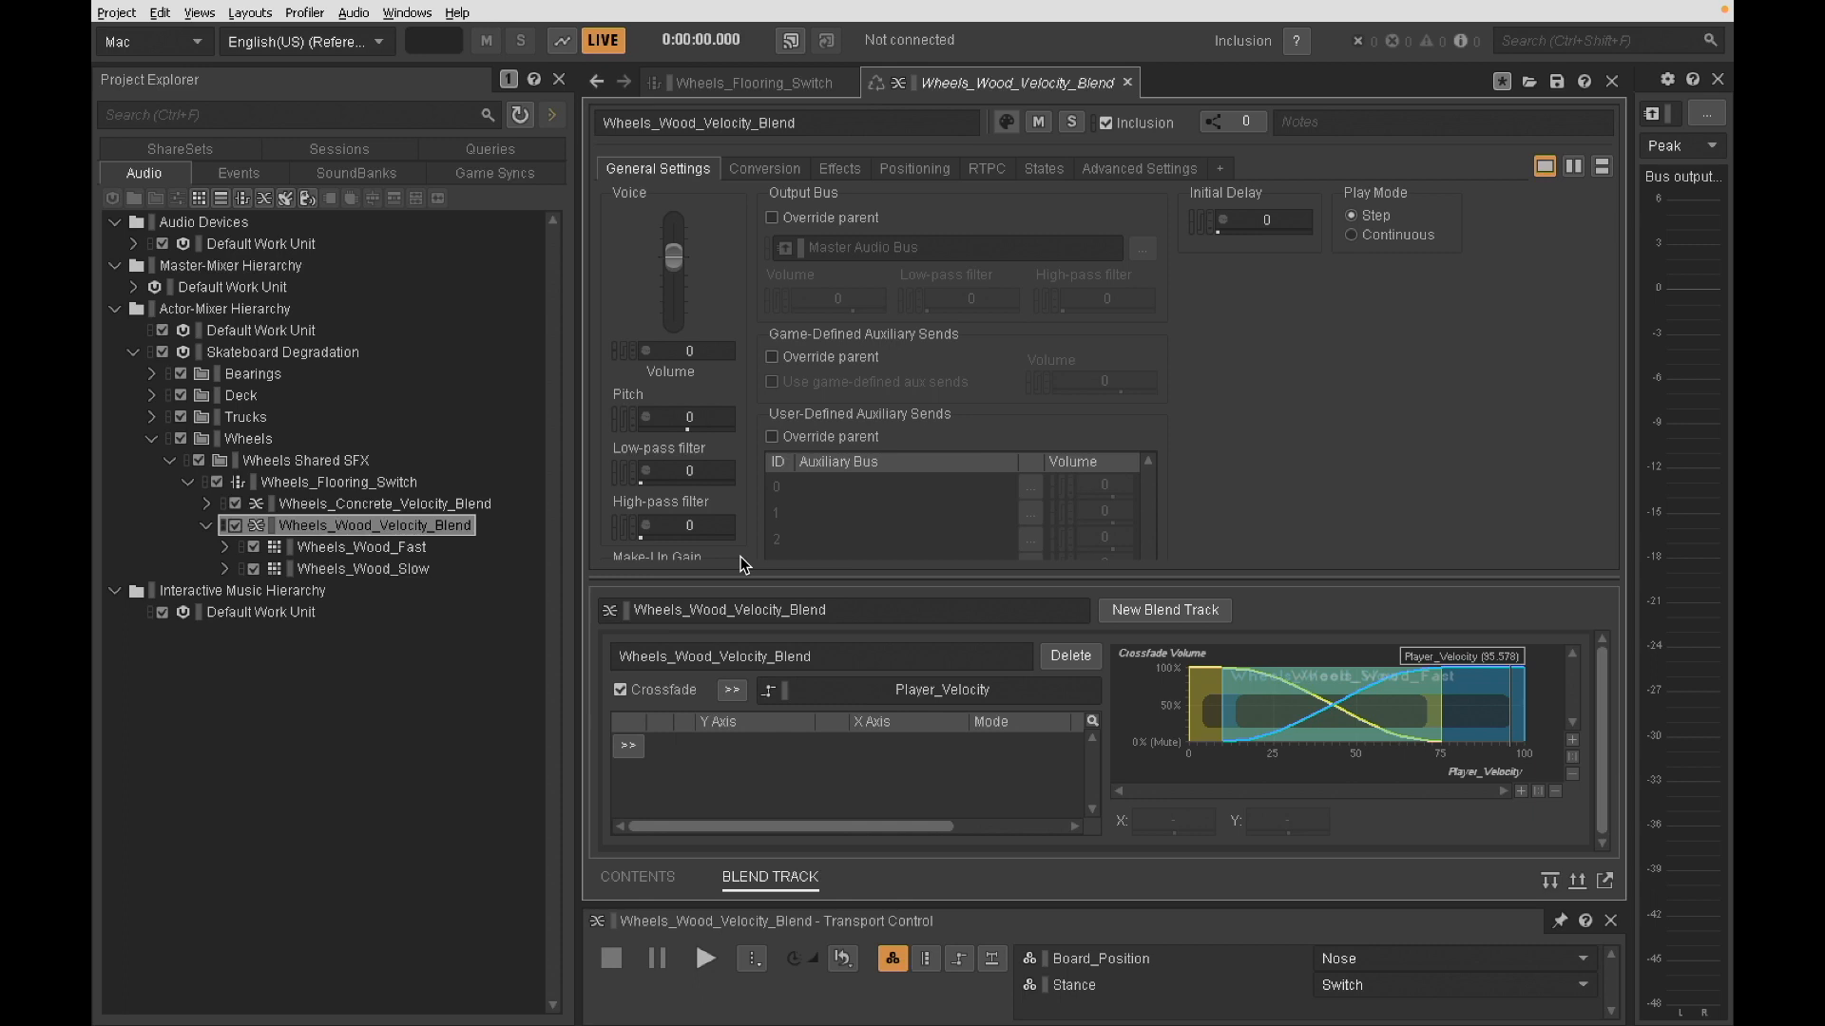
# - Inspect the Wheels_Concrete_Velocity_Blend crossfade and the switch settings of its parent Wheels_Flooring_Switch container
pyautogui.click(359, 519)
pyautogui.press('Up')
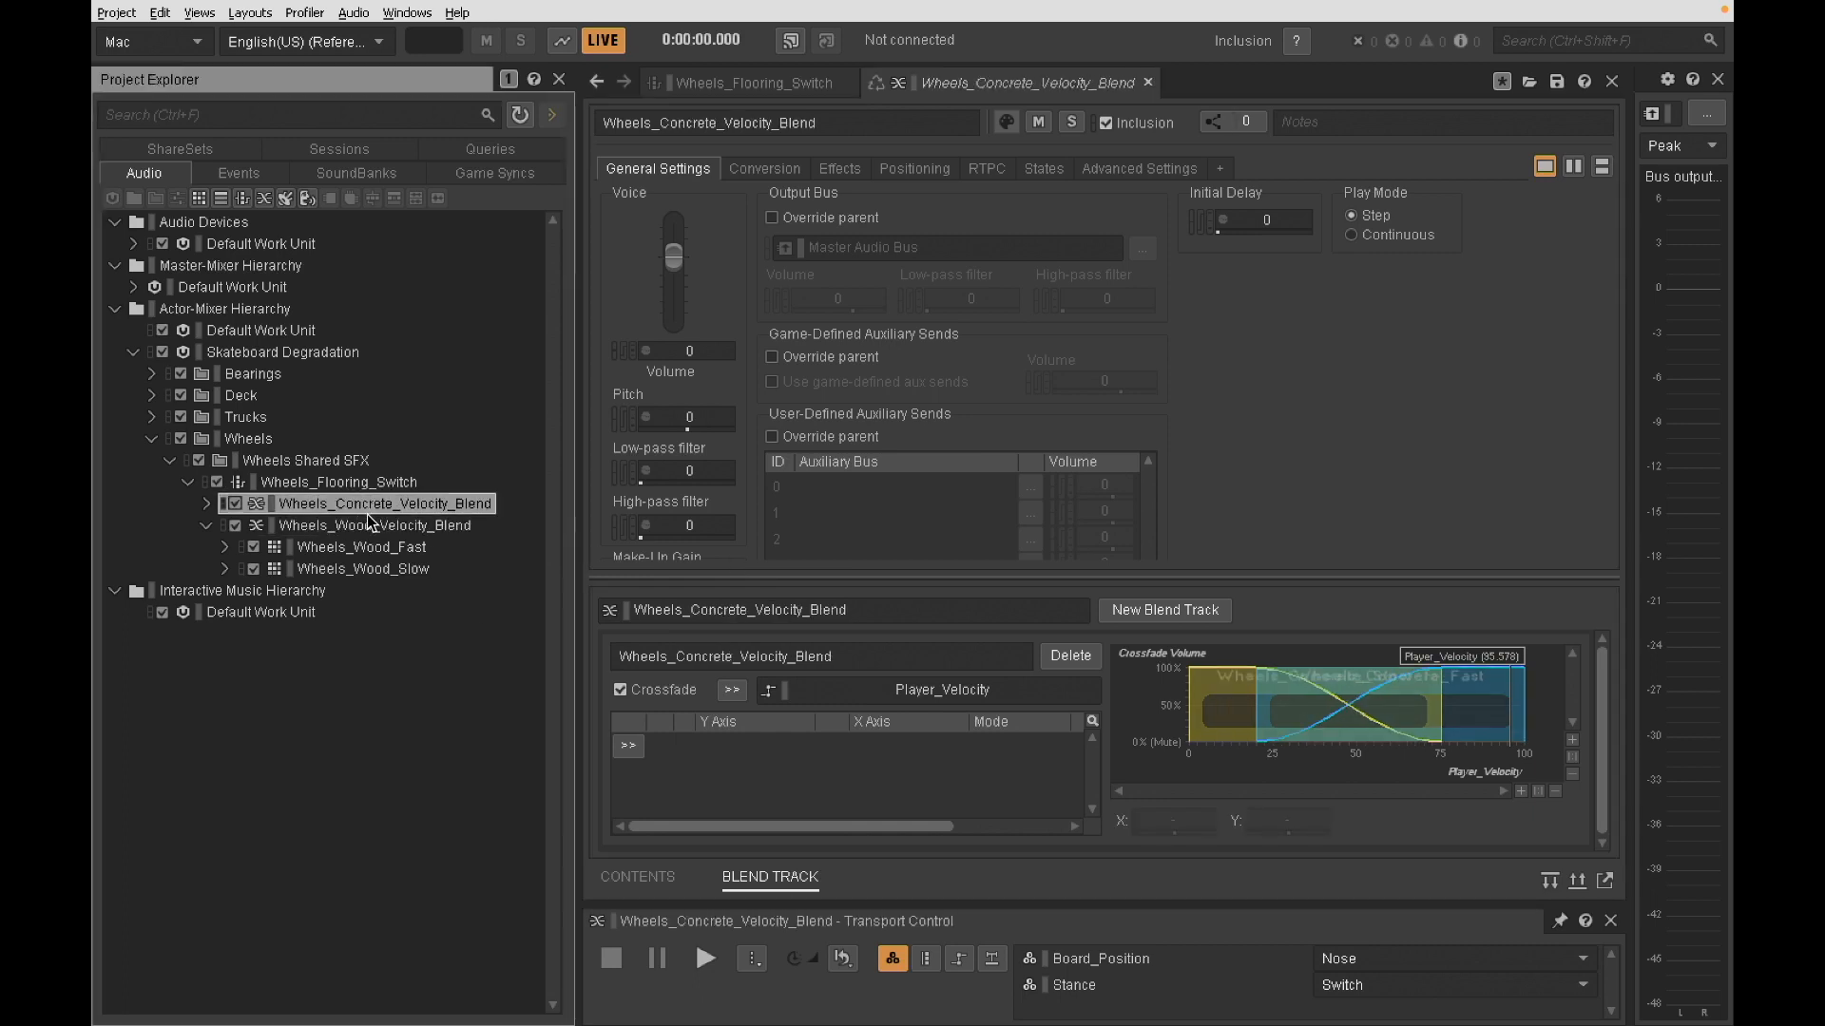
pyautogui.click(323, 482)
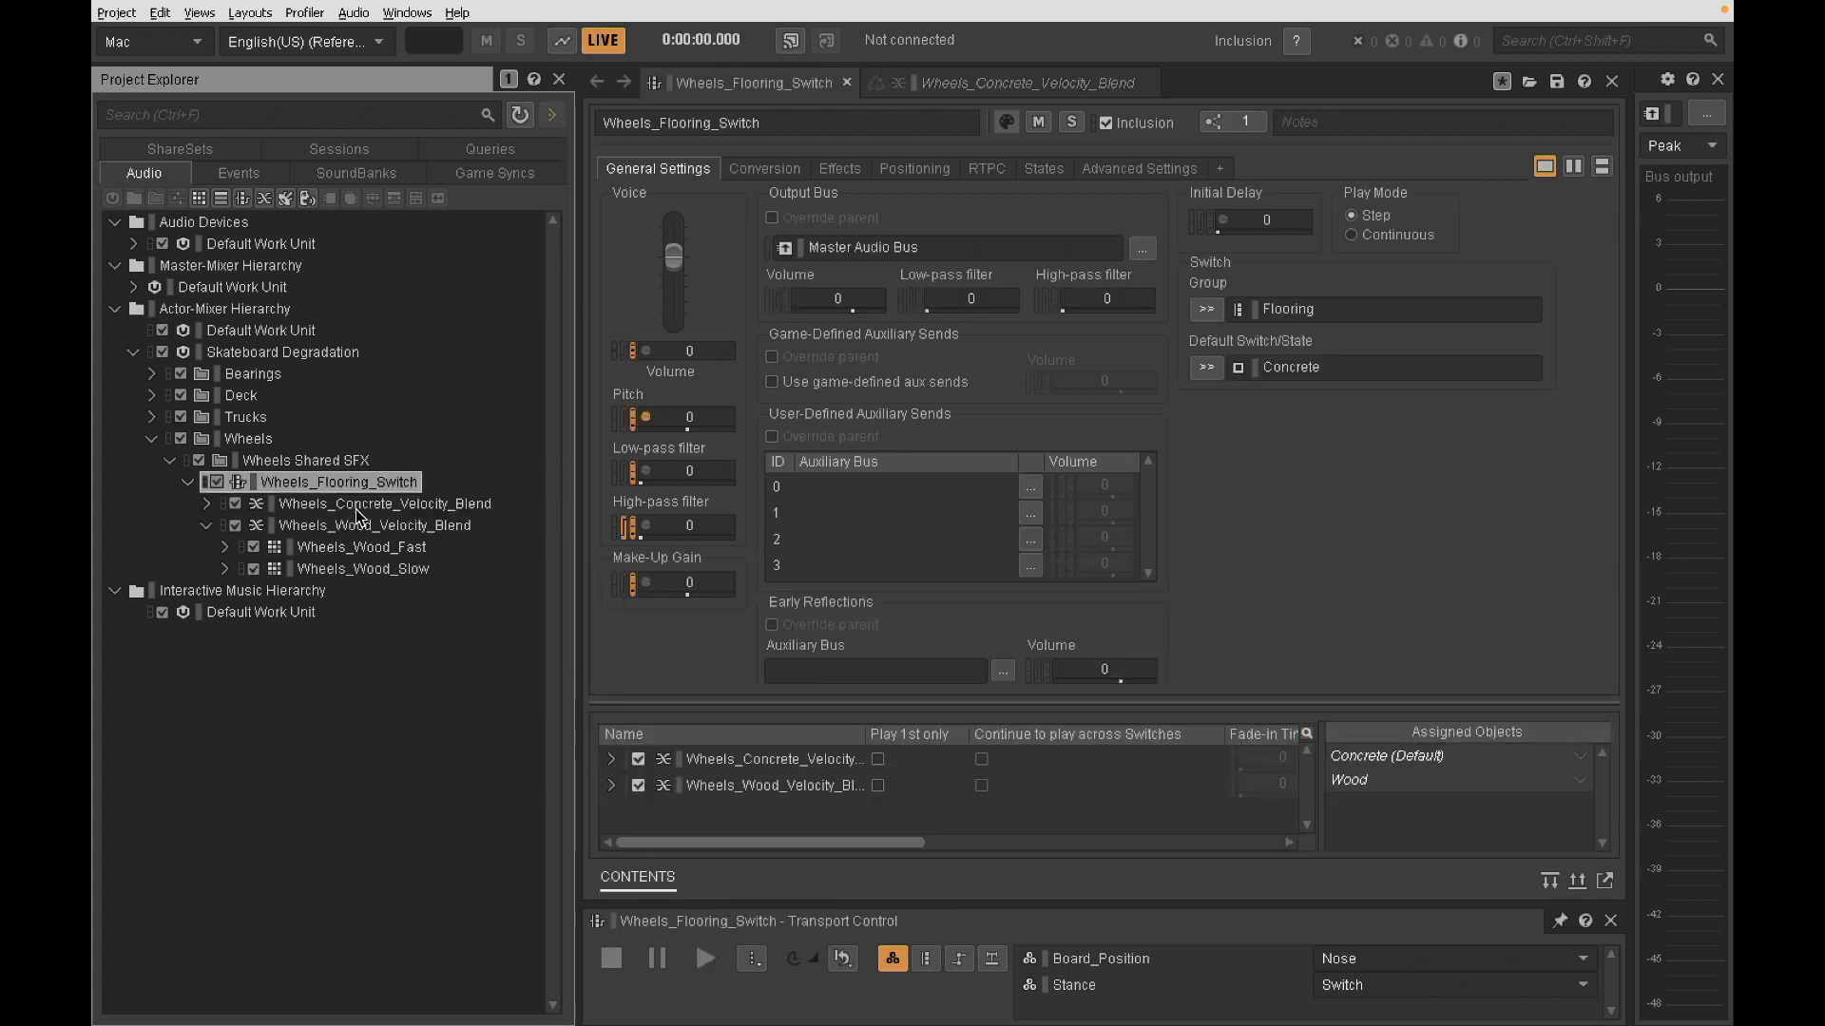